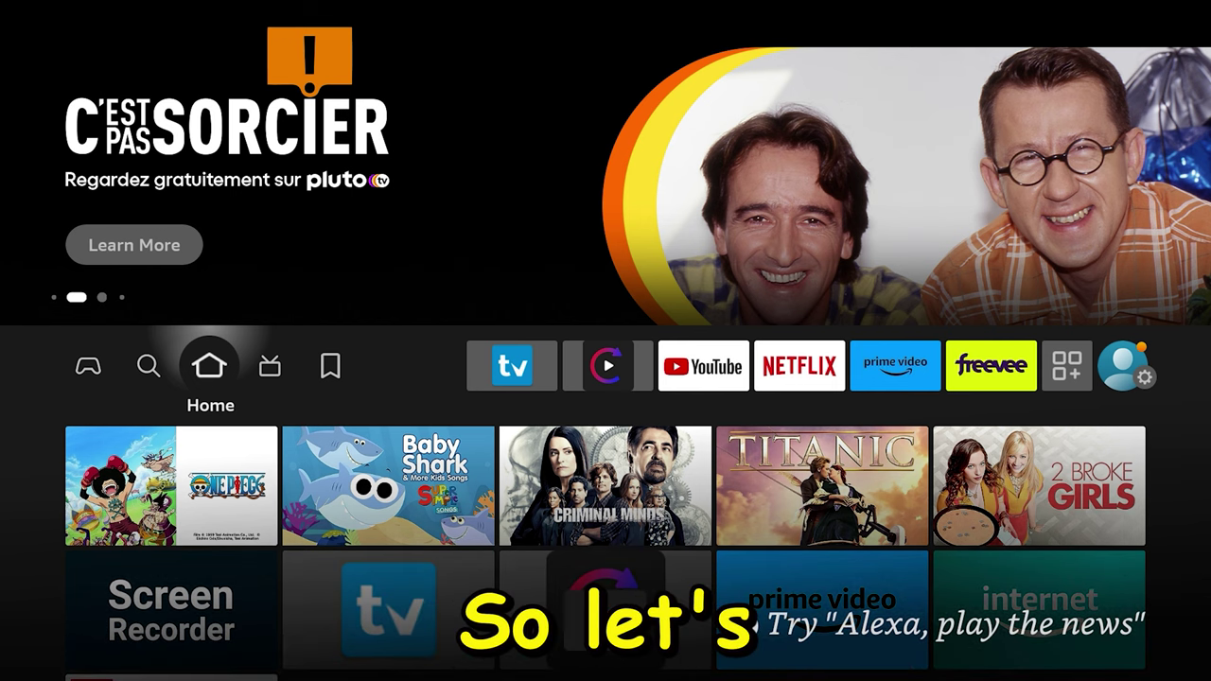
Go to the Settings gear on the home screen and move to the My Fire TV category.
key("Right")
key("Right")
key("Right")
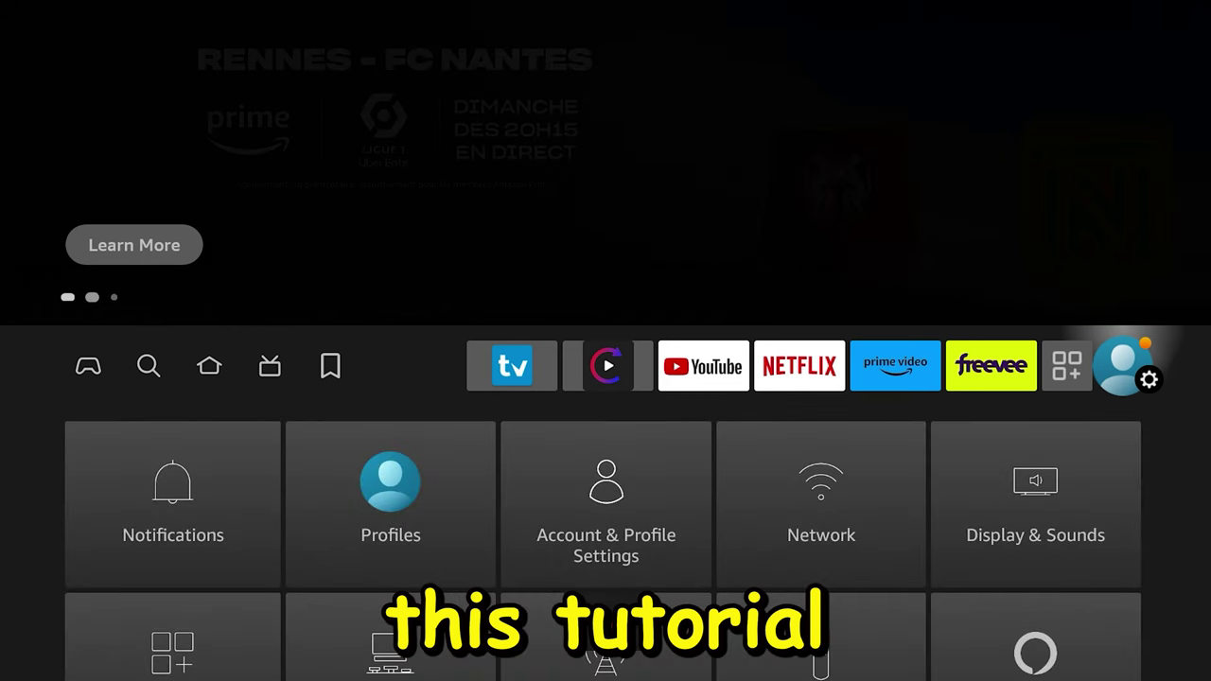
key("Down")
key("Down")
key("Down")
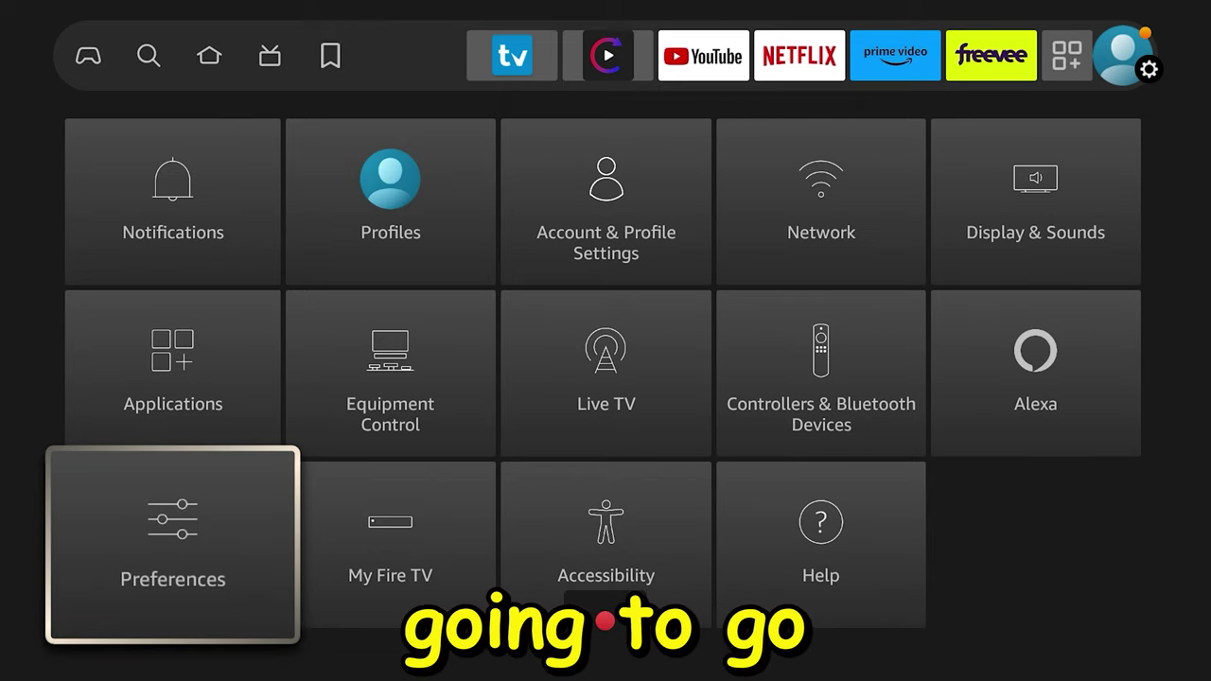
key("Right")
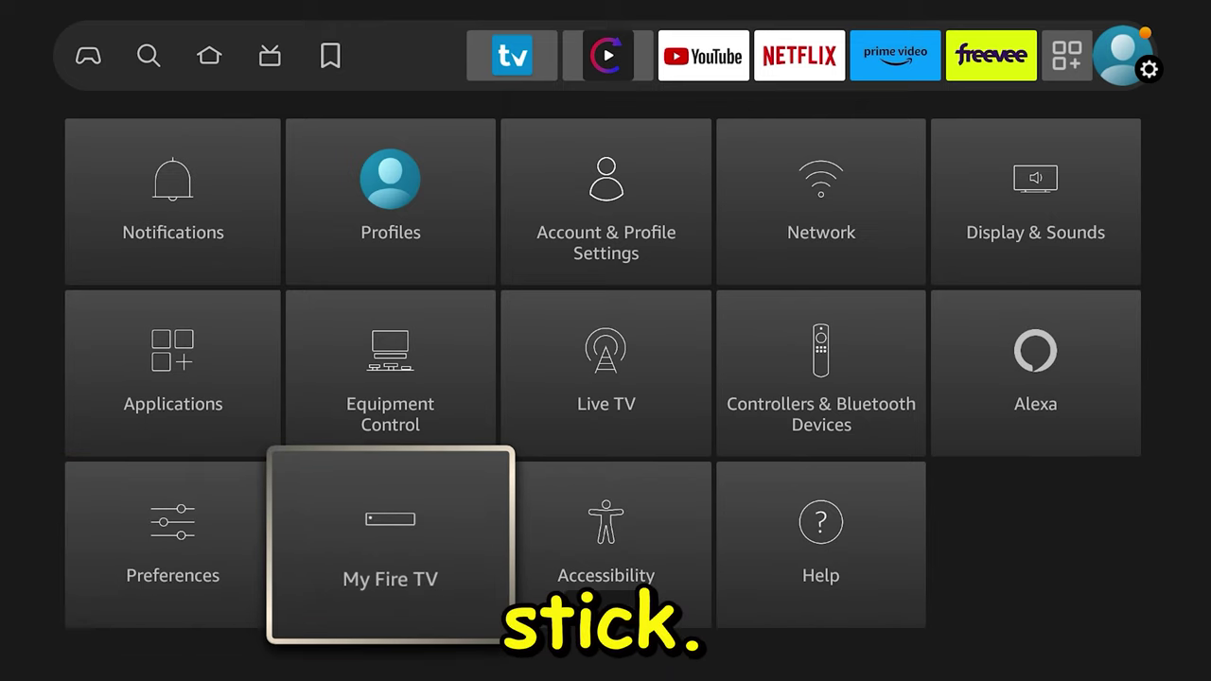
In My Fire TV > About, press 'Fire TV Stick 4K Max' repeatedly to unlock Developer options, then back out.
key("Return")
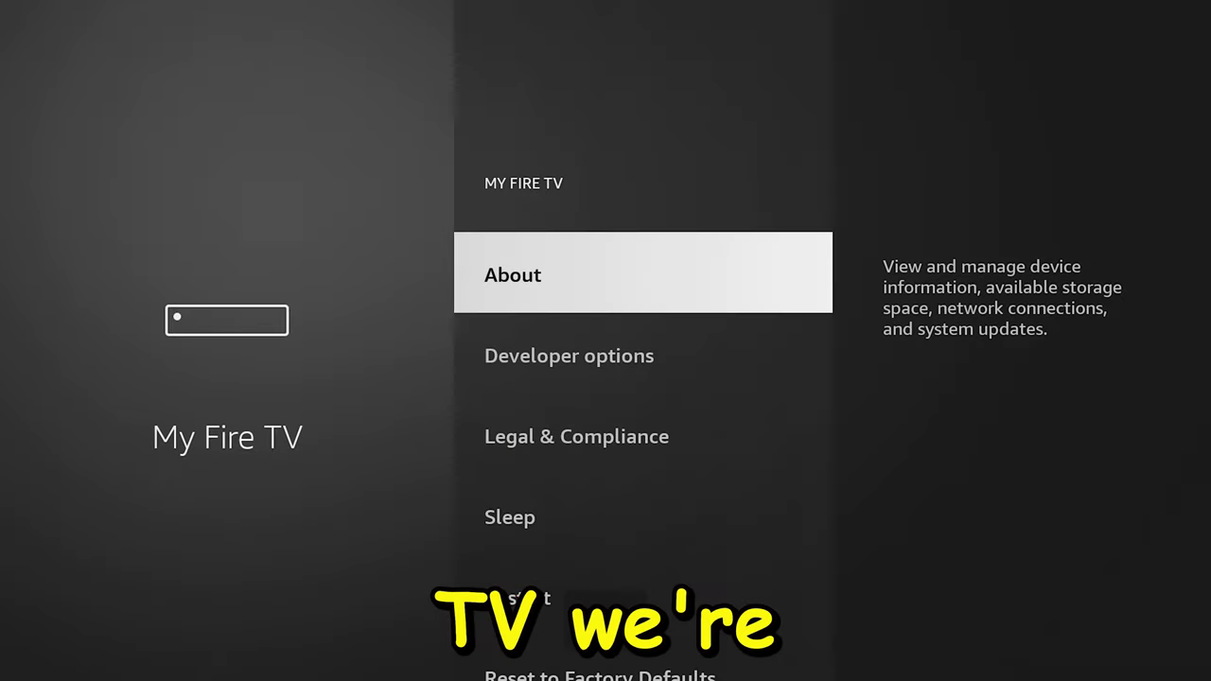
key("Return")
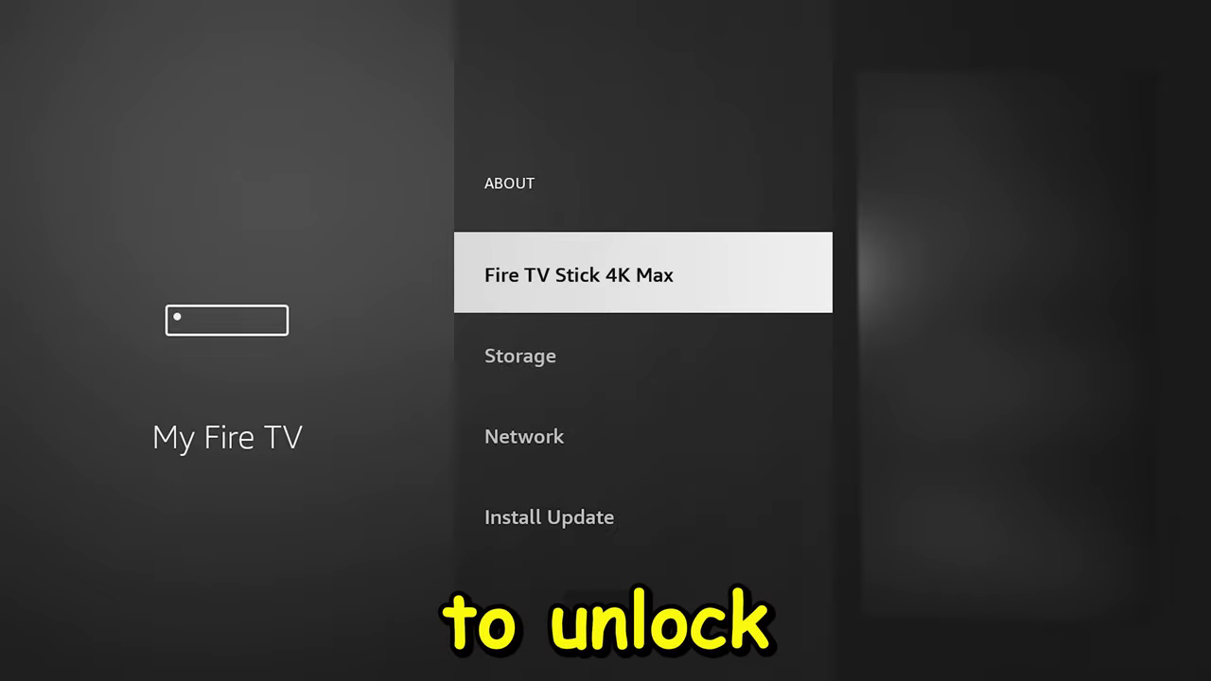
key("Return")
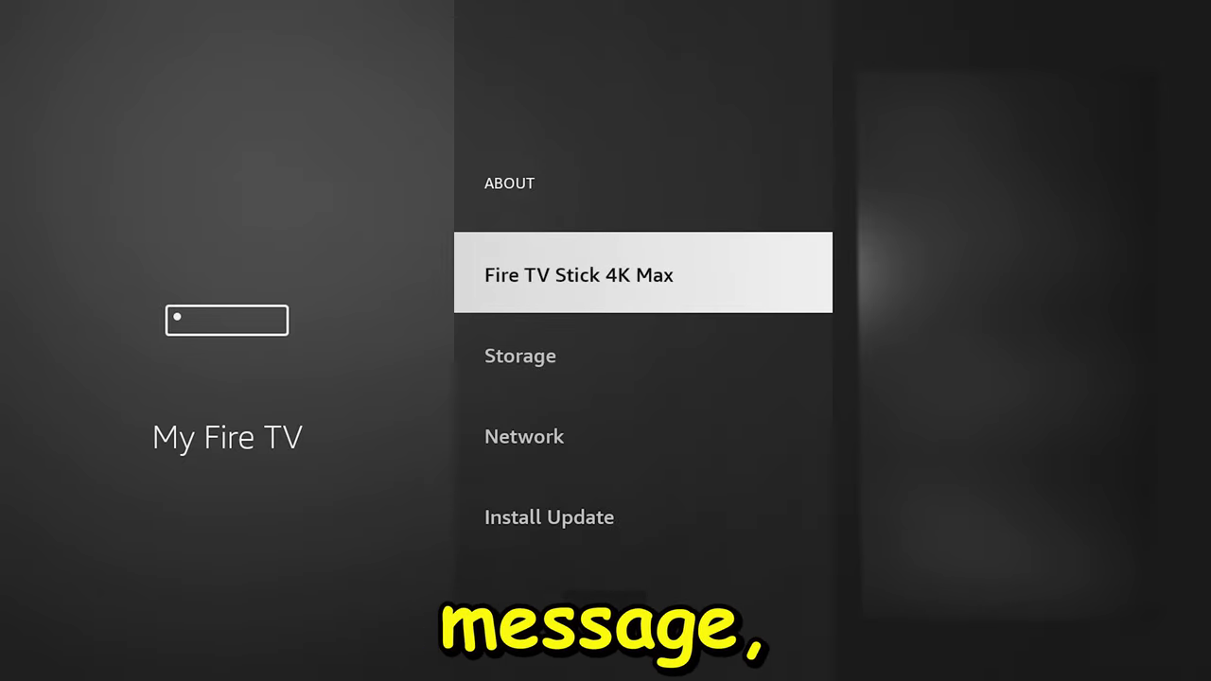
key("Return")
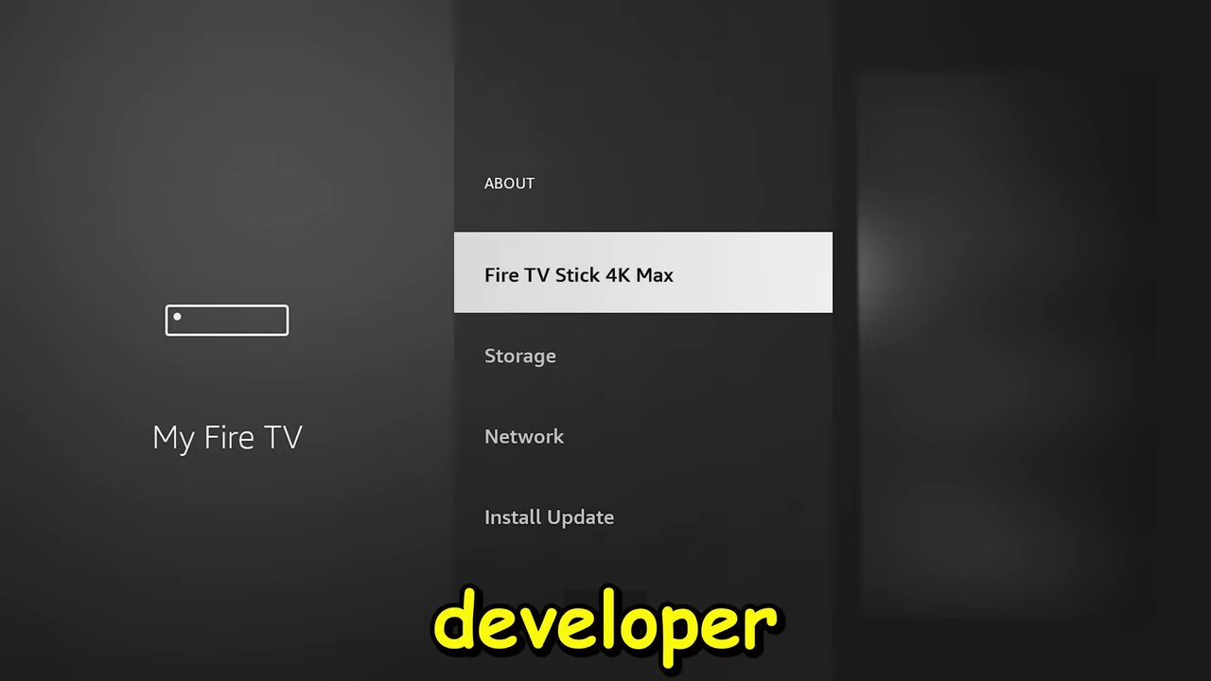
key("Escape")
key("Down")
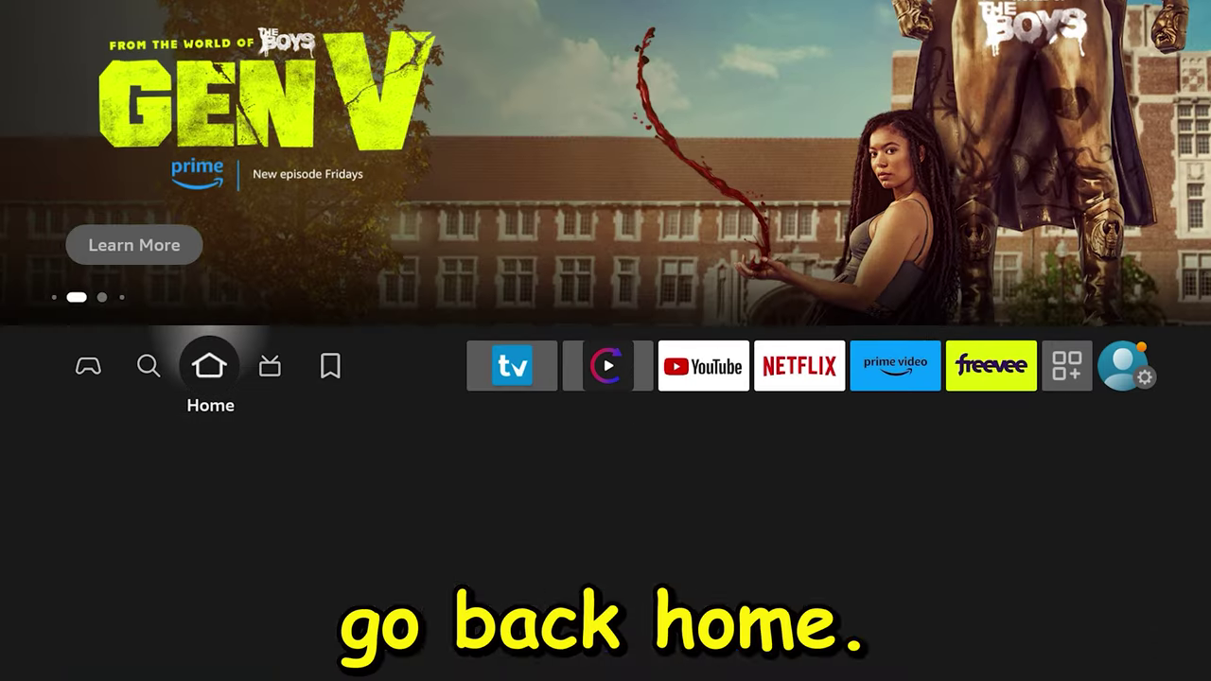
Search for 'D' on the on-screen keyboard and open the Downloader suggestion.
key("Left")
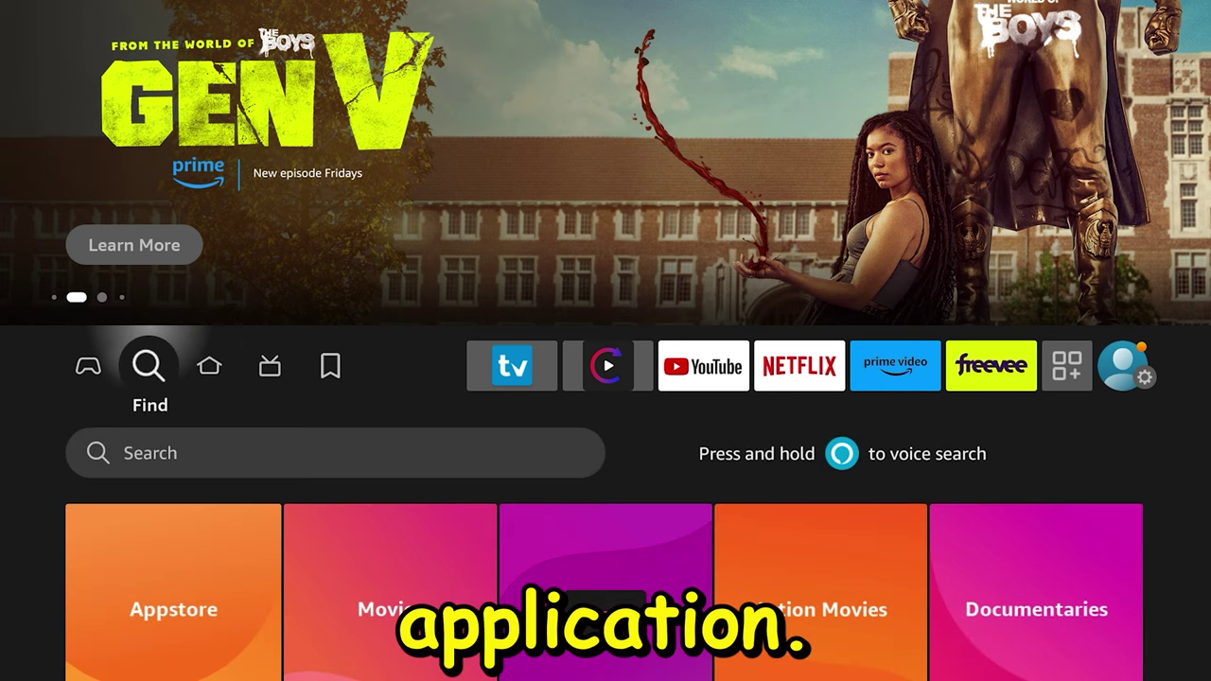
key("Down")
key("Return")
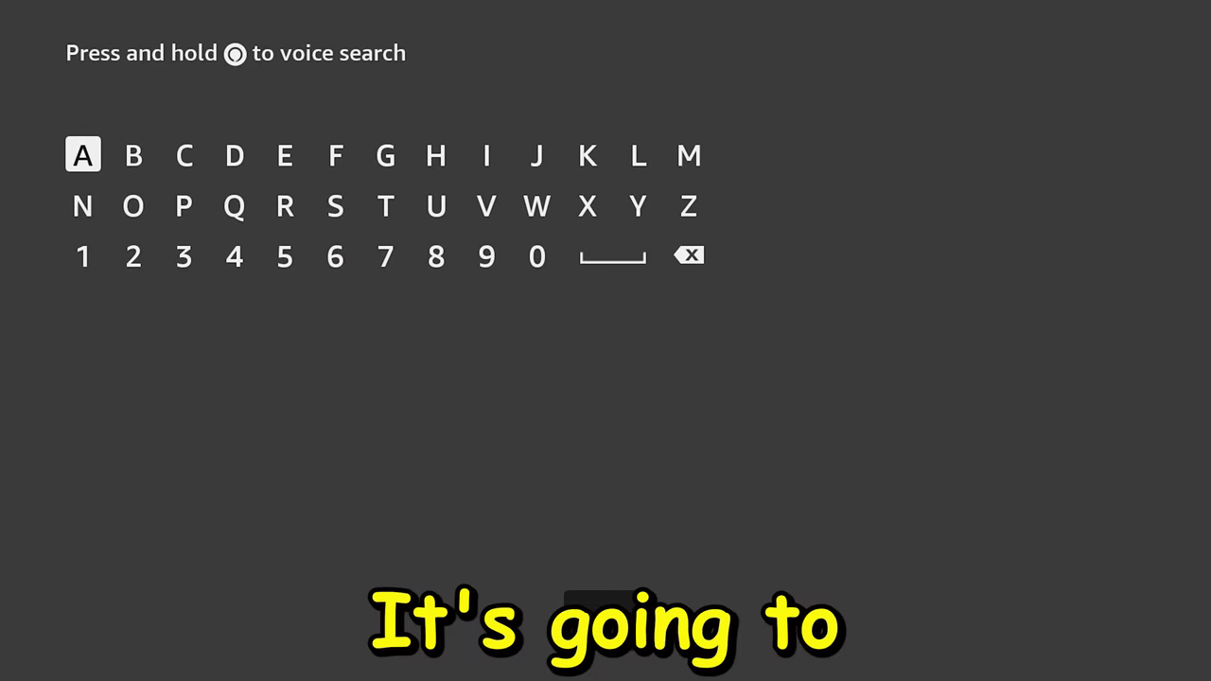
key("Right")
key("Right")
key("Right")
key("Return")
key("Down")
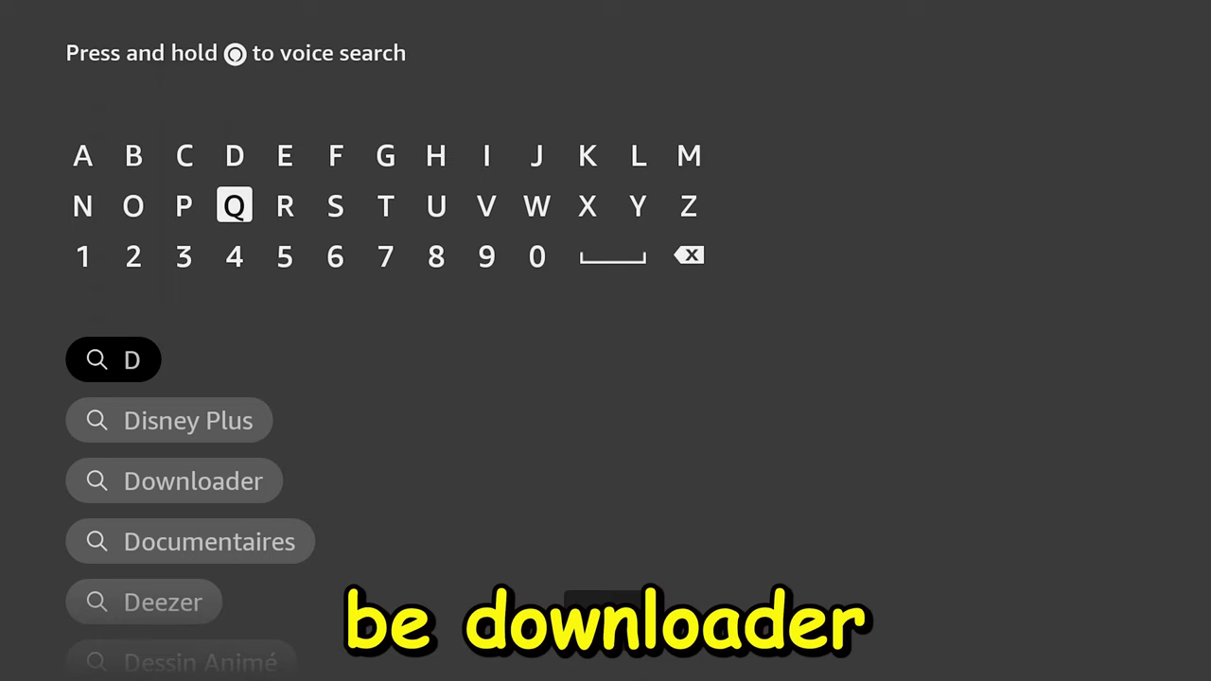
key("Down")
key("Down")
key("Down")
key("Return")
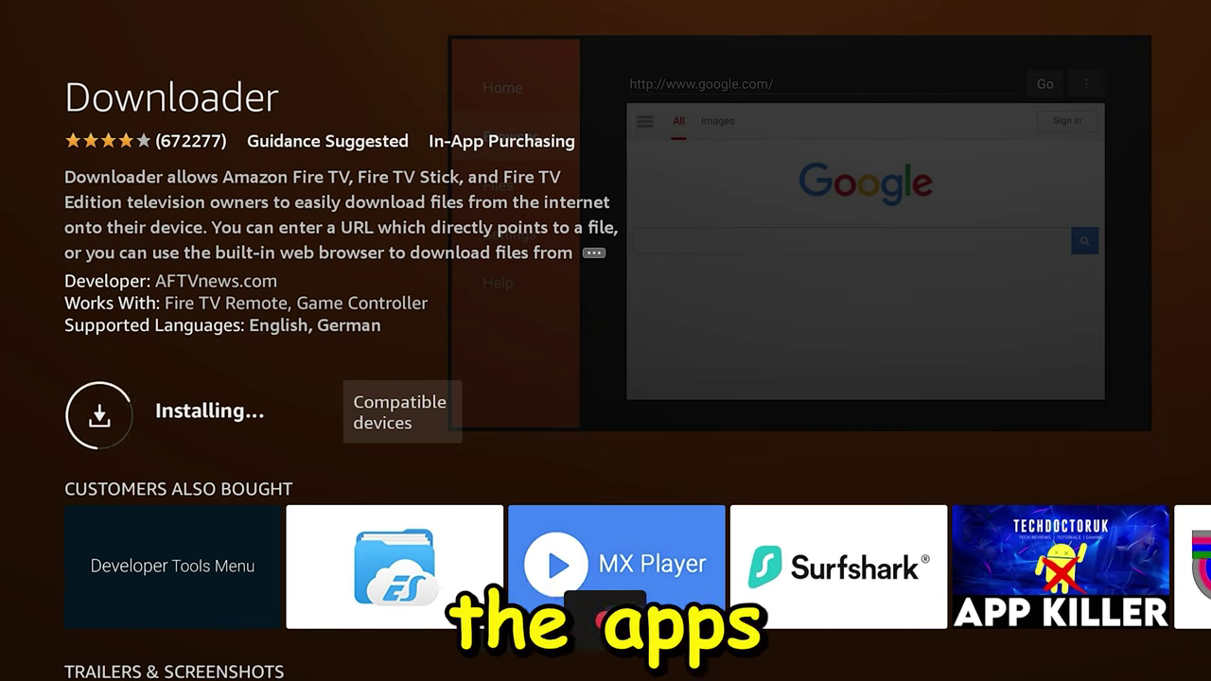
Launch Downloader, allow file access, dismiss the Quick Start Guide and select the URL field.
key("Return")
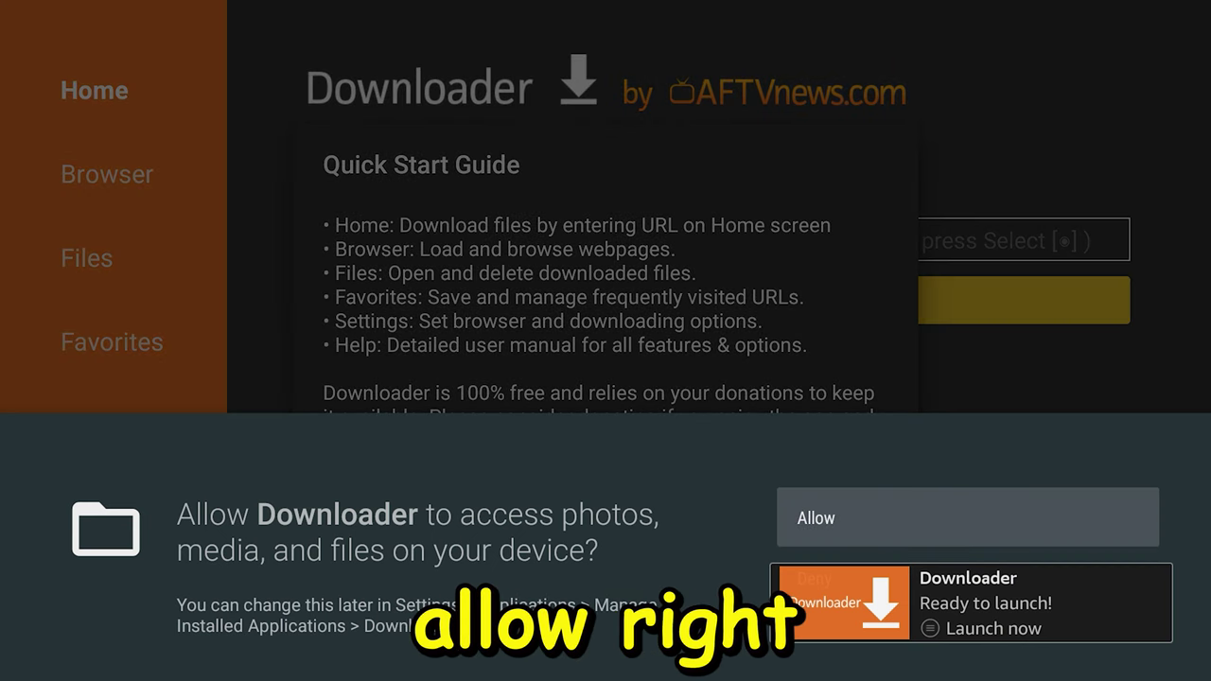
key("Return")
key("Return")
key("Up")
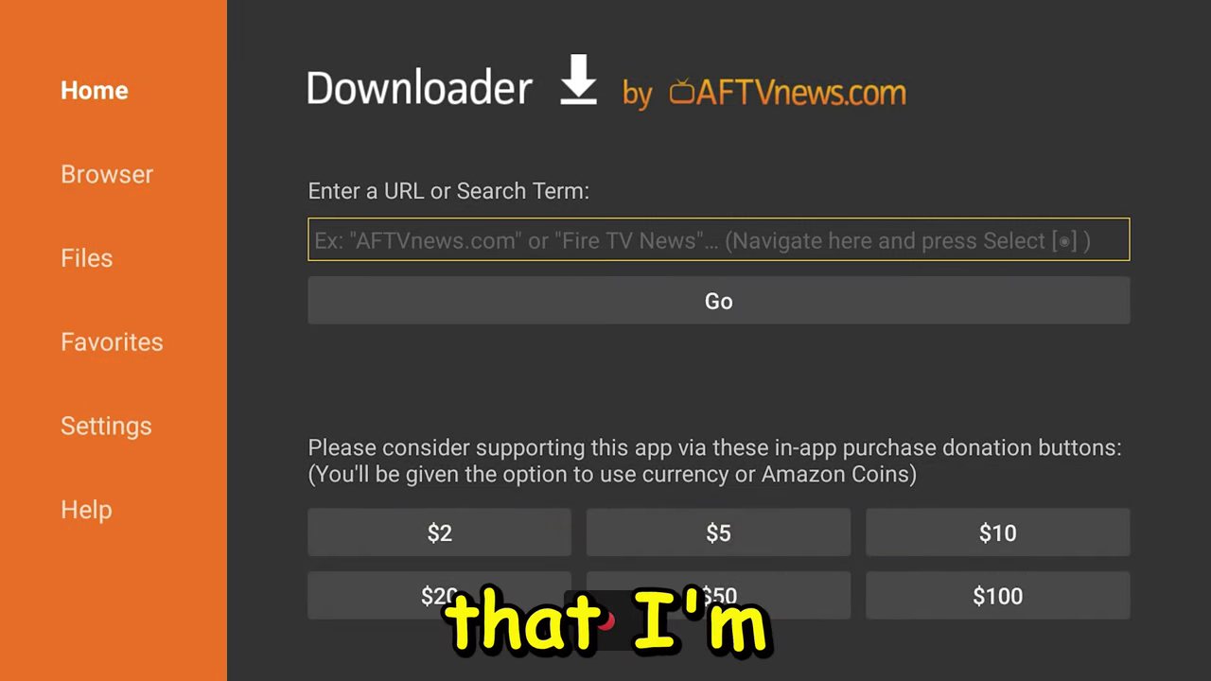
key("Return")
Enter the code 10381 on the on-screen number keyboard.
key("Up")
key("Return")
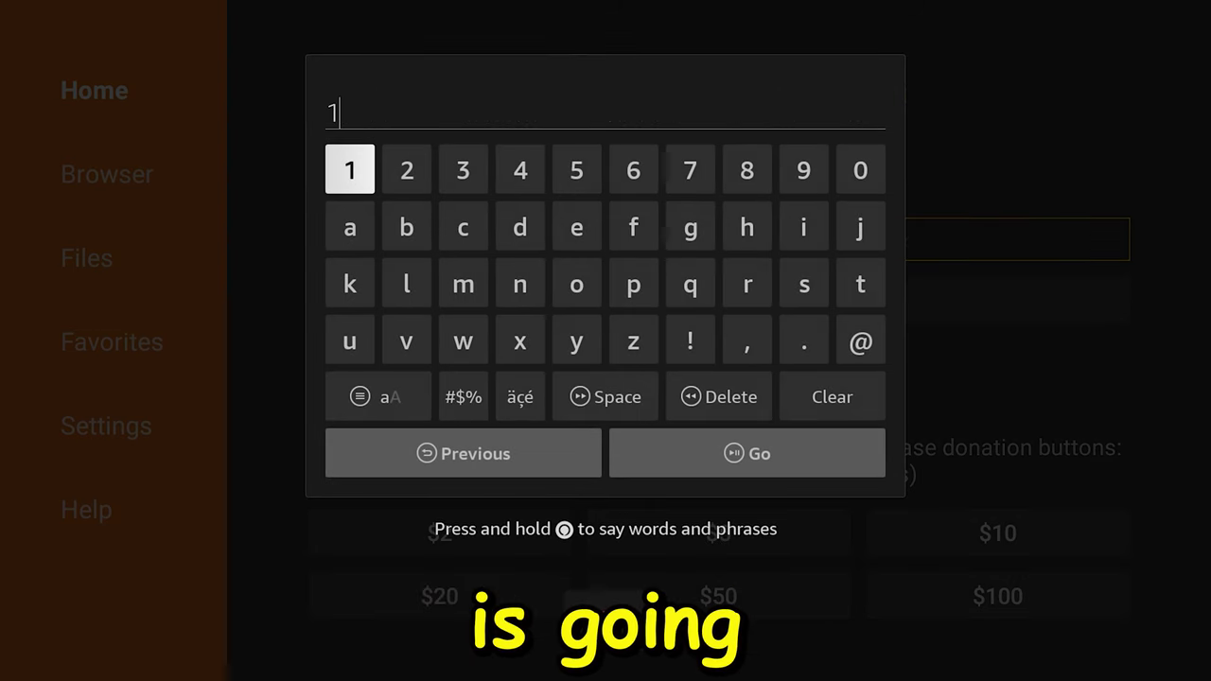
key("Right")
key("Right")
key("Right")
key("Right")
key("Right")
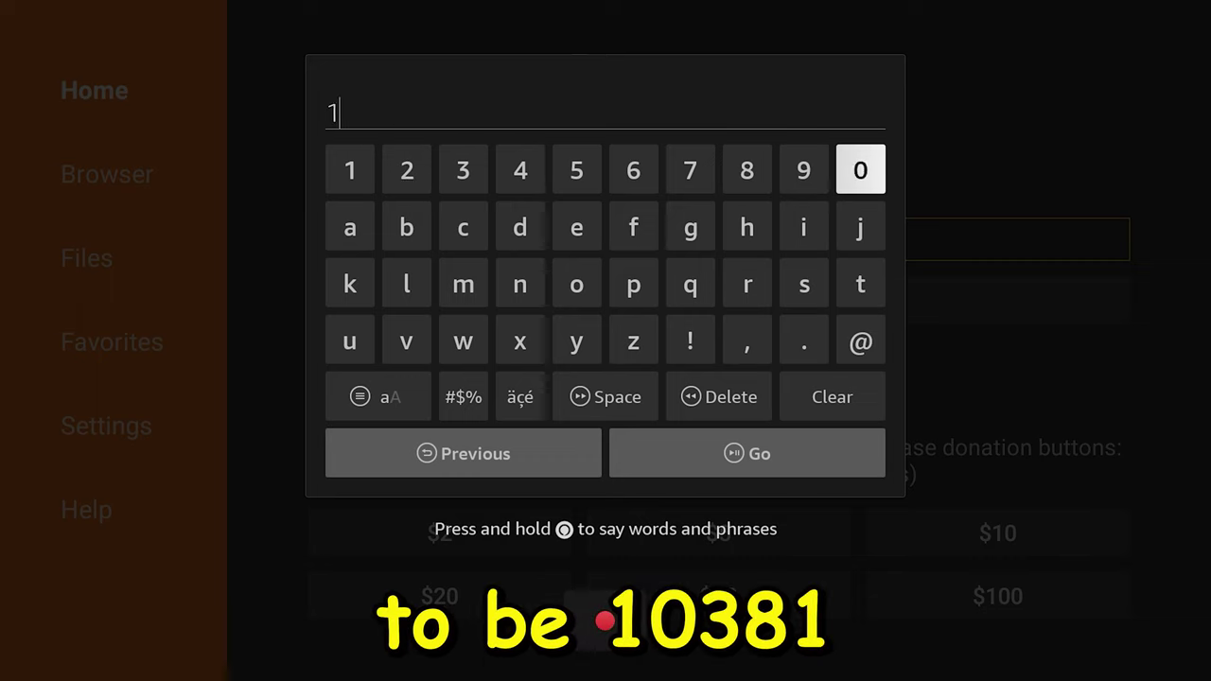
key("Return")
key("Left")
key("Left")
key("Left")
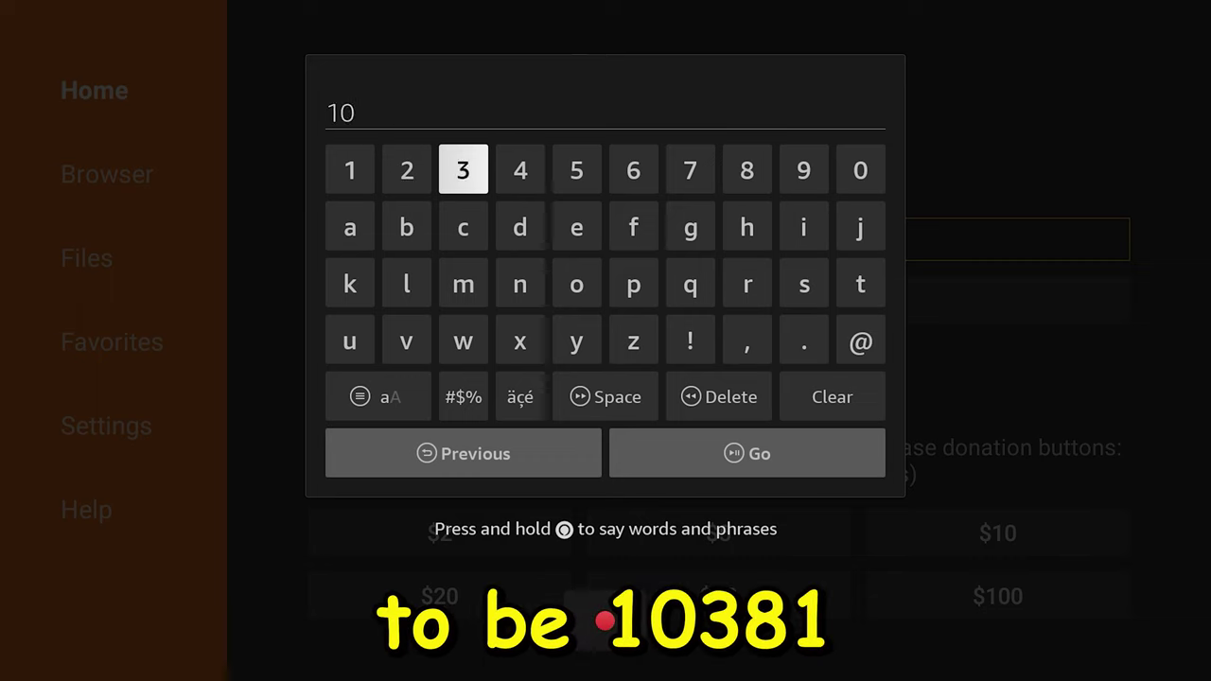
key("Return")
key("Right")
key("Right")
key("Right")
key("Right")
key("Return")
key("Left")
key("Left")
key("Left")
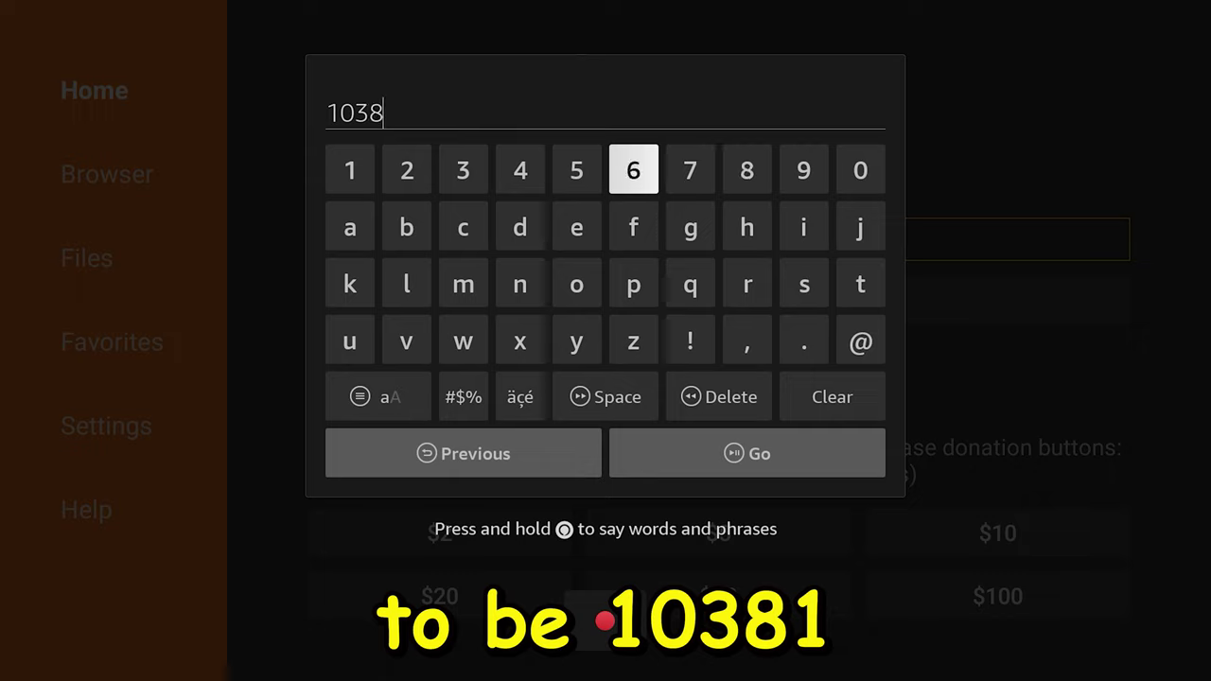
key("Left")
key("Left")
key("Left")
key("Return")
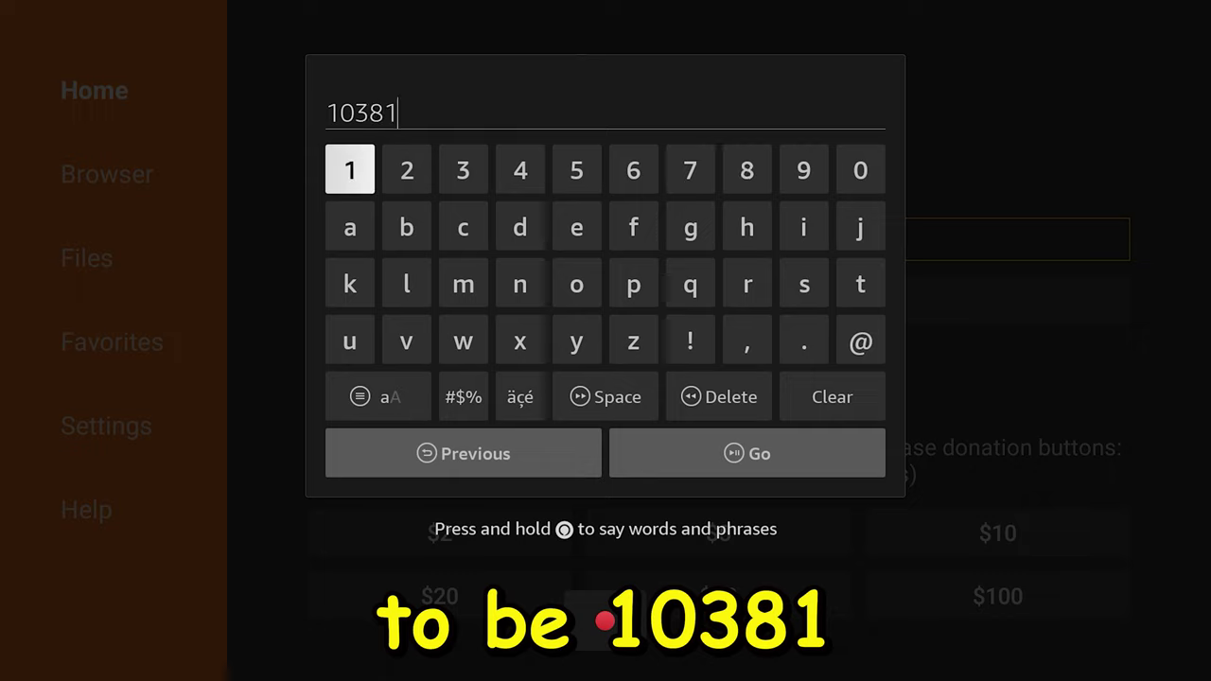
key("Left")
key("Down")
key("Down")
key("Down")
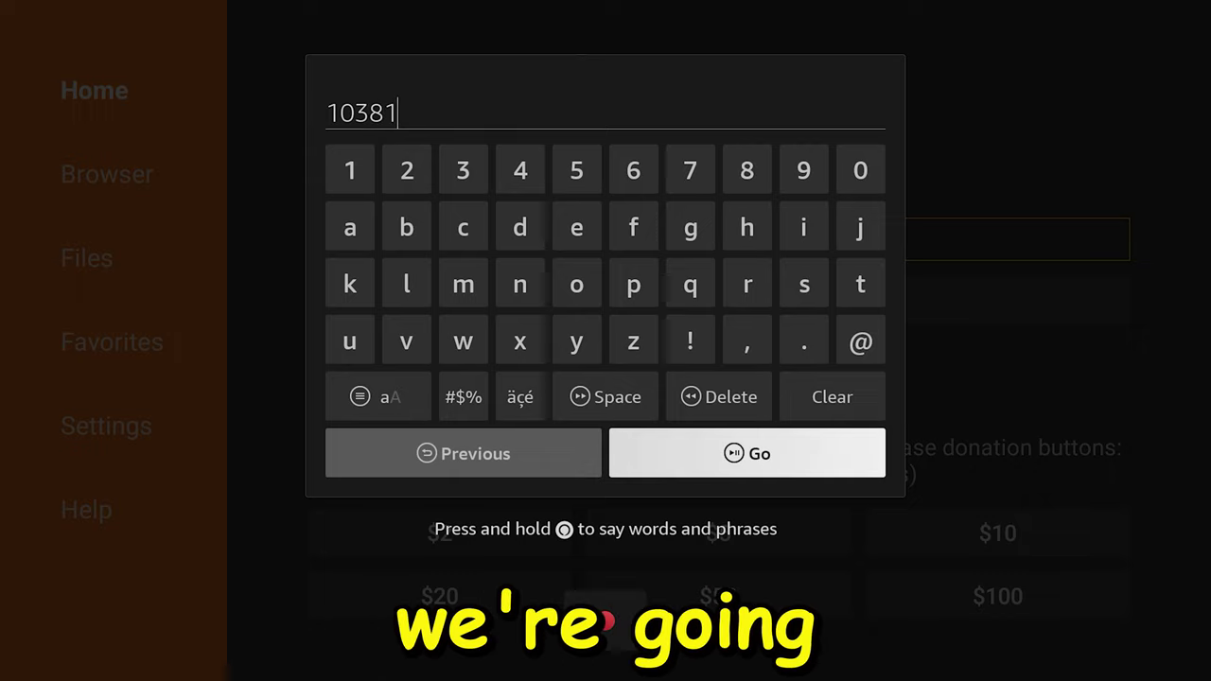
Submit code 10381 with Go to download the Unlinked installer.
key("Return")
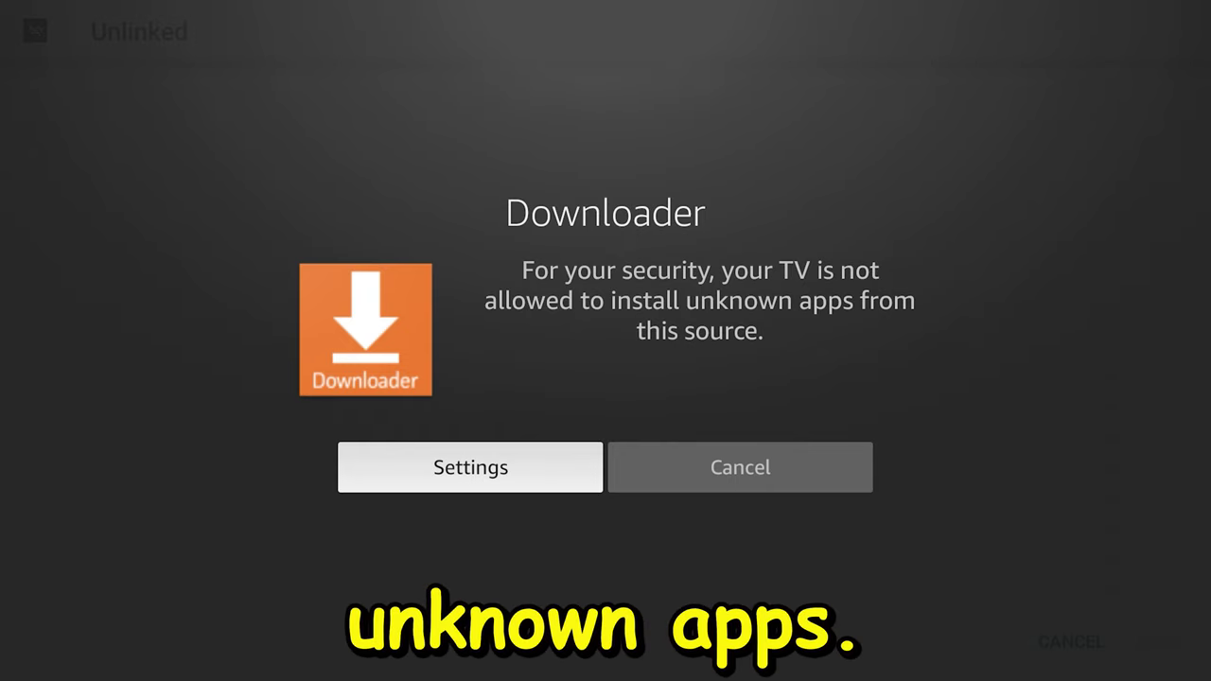
Turn on Install unknown apps for Downloader in Developer options, then go back.
key("Return")
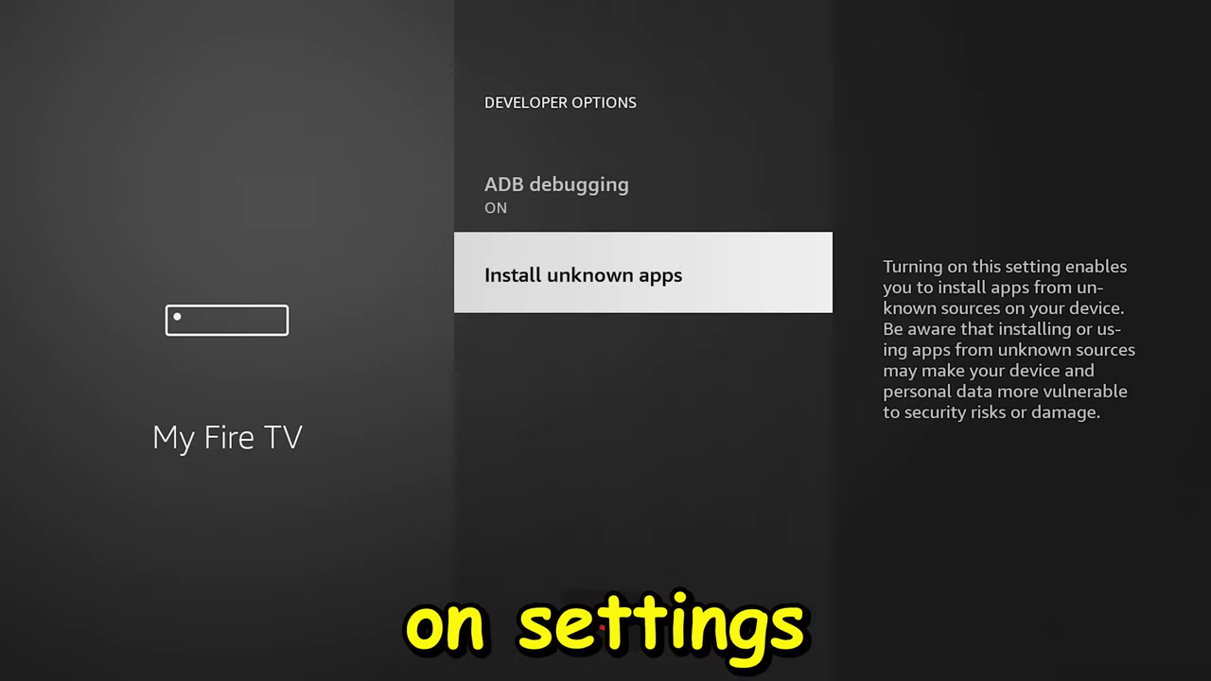
key("Return")
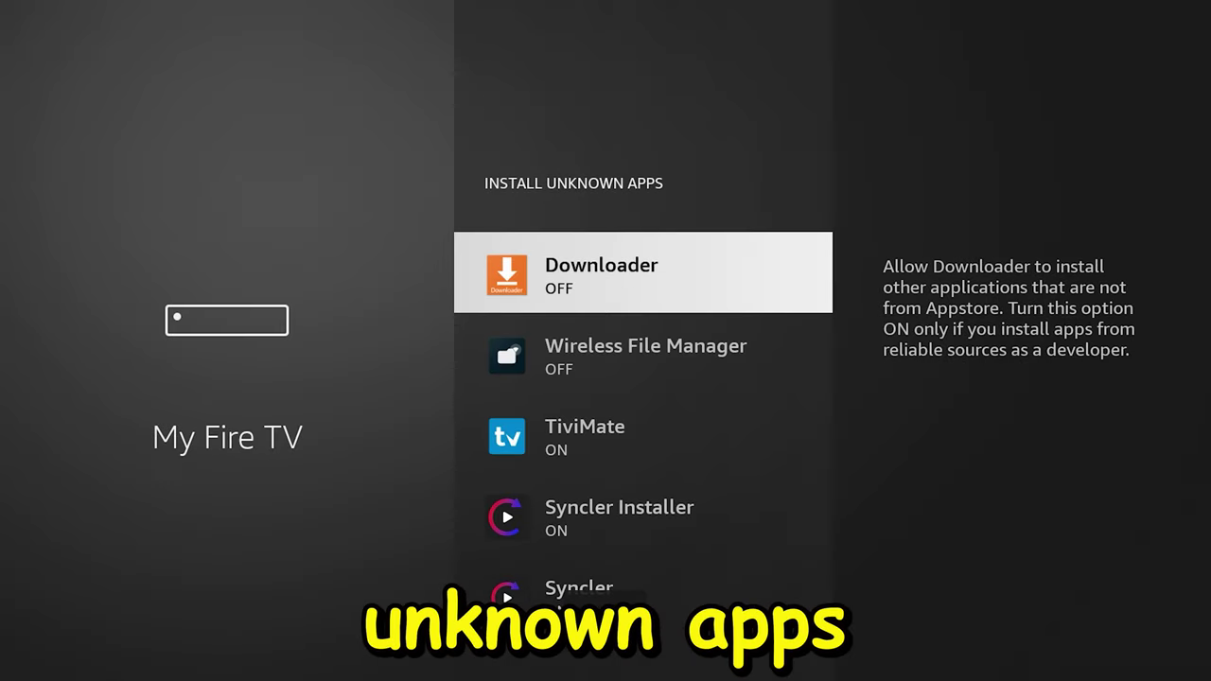
key("Return")
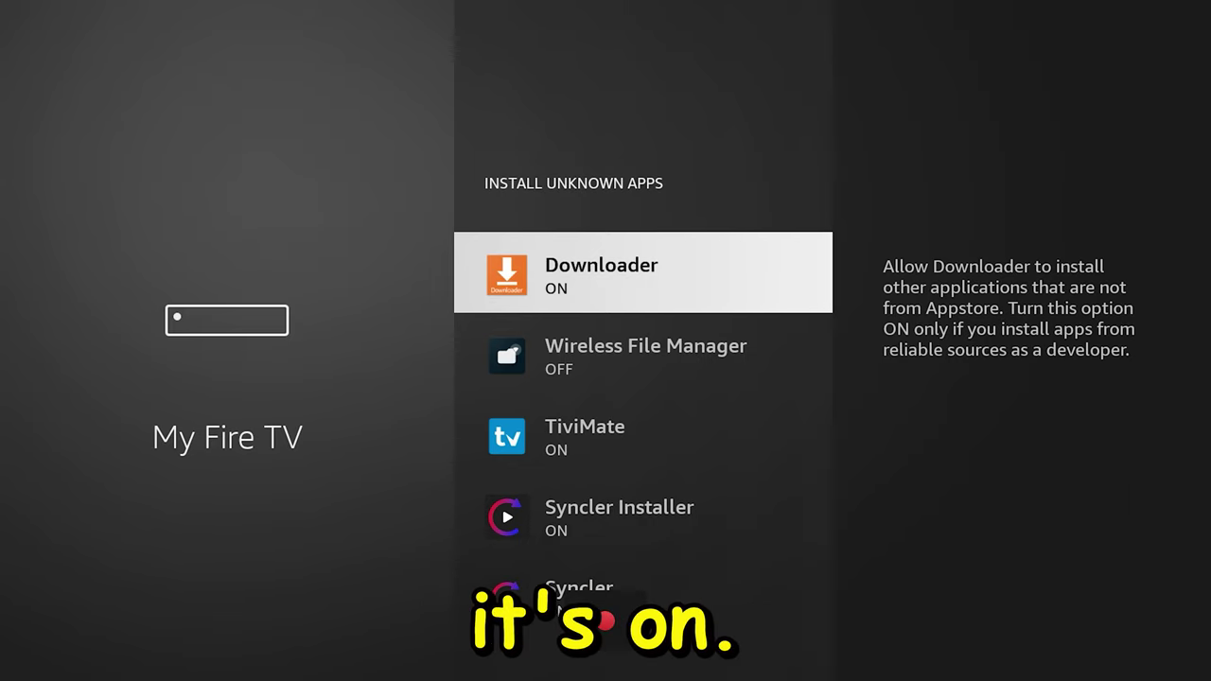
key("Escape")
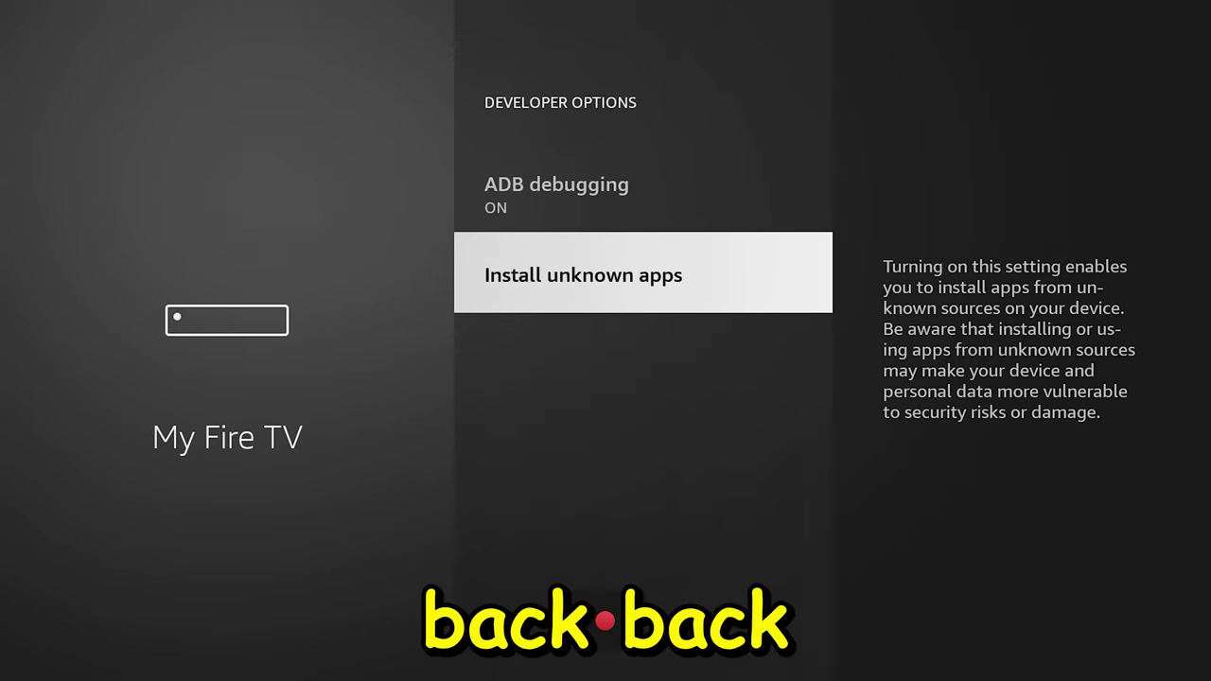
Back in Downloader, install Unlinked through the package installer and open it.
key("Escape")
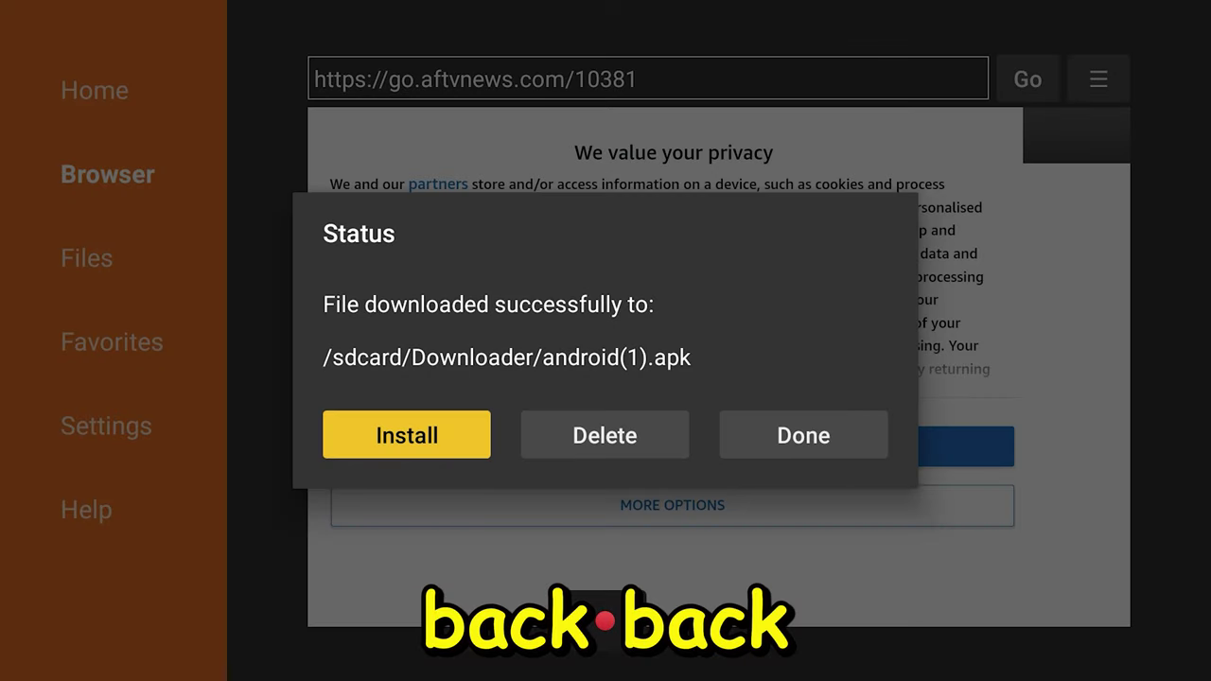
key("Return")
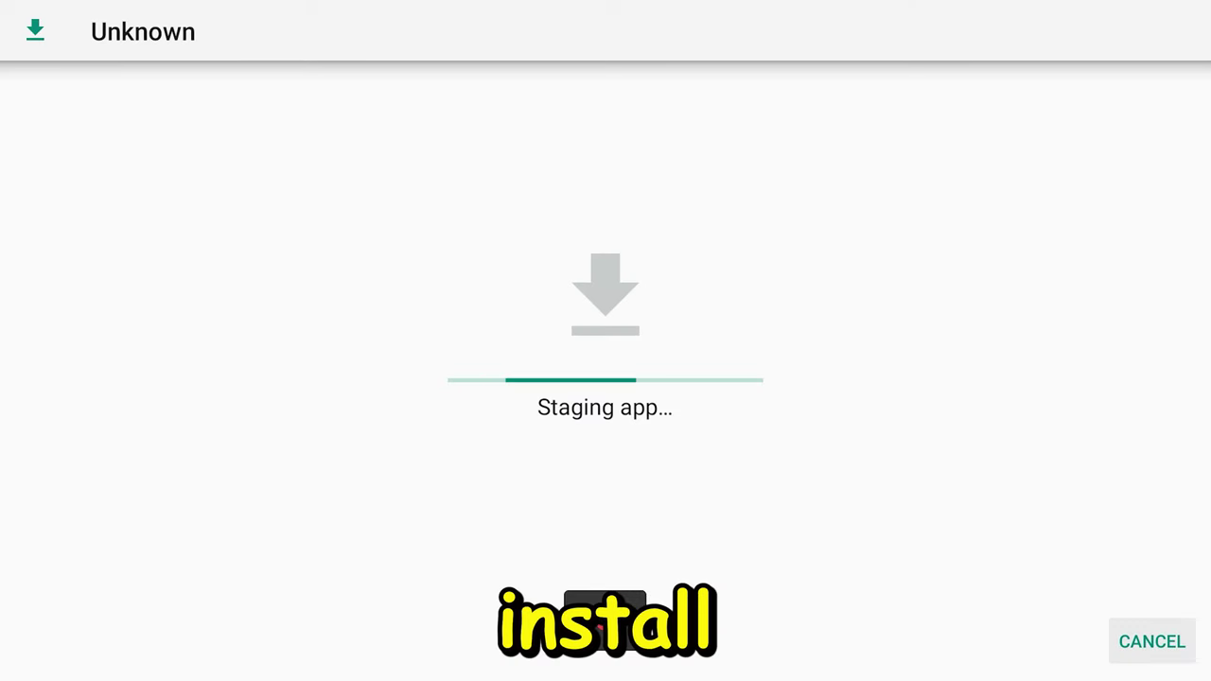
key("Down")
key("Right")
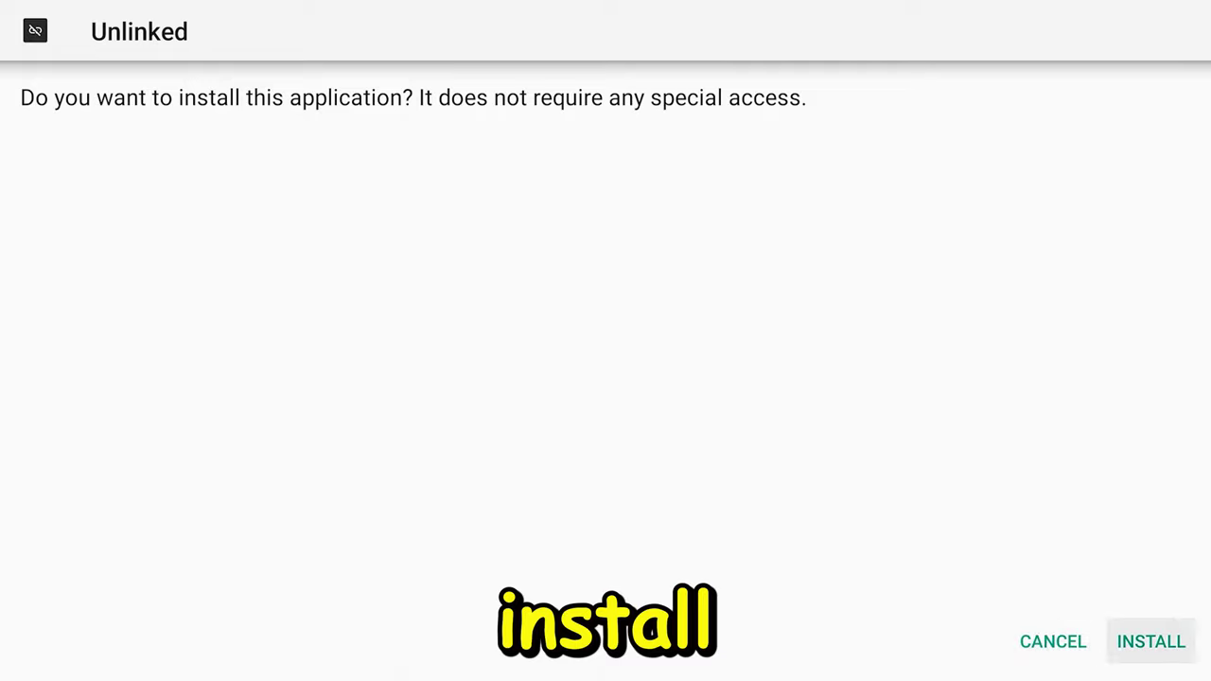
key("Return")
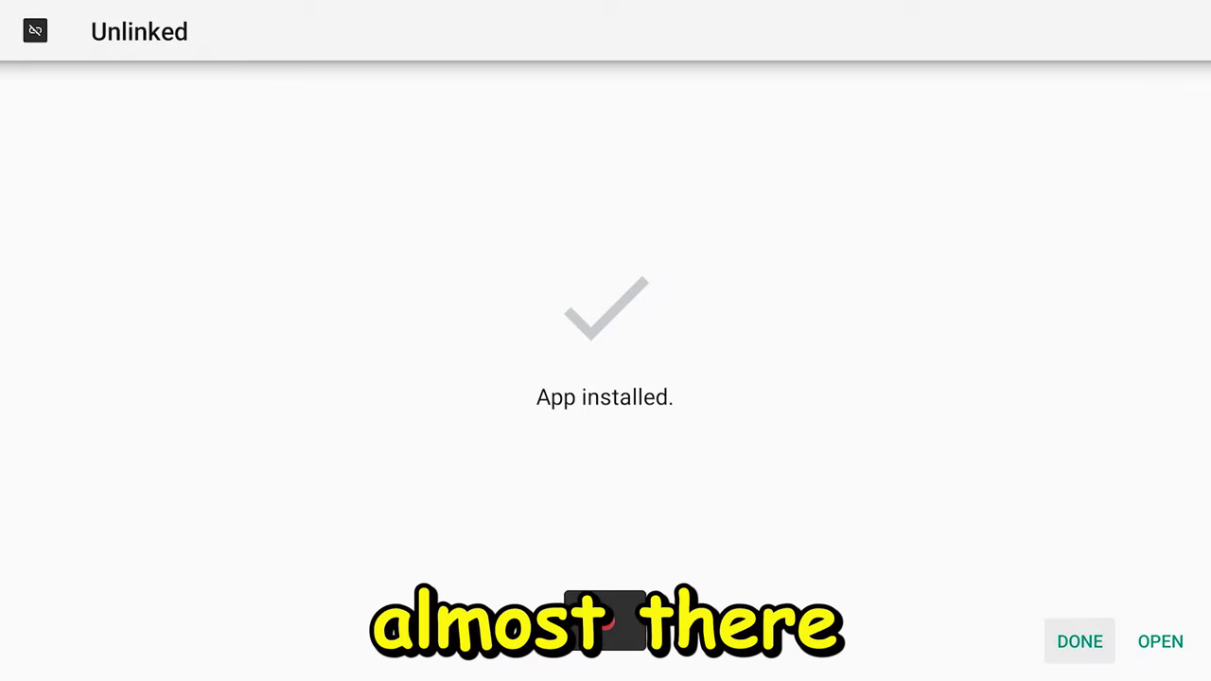
key("Right")
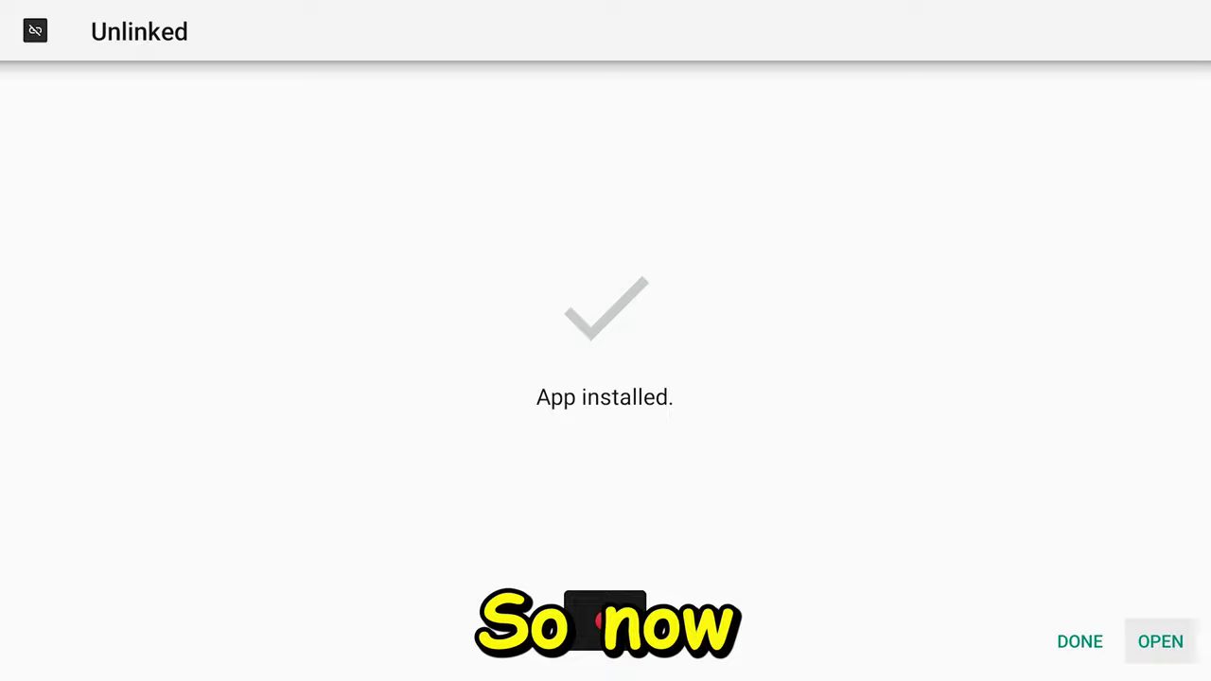
key("Return")
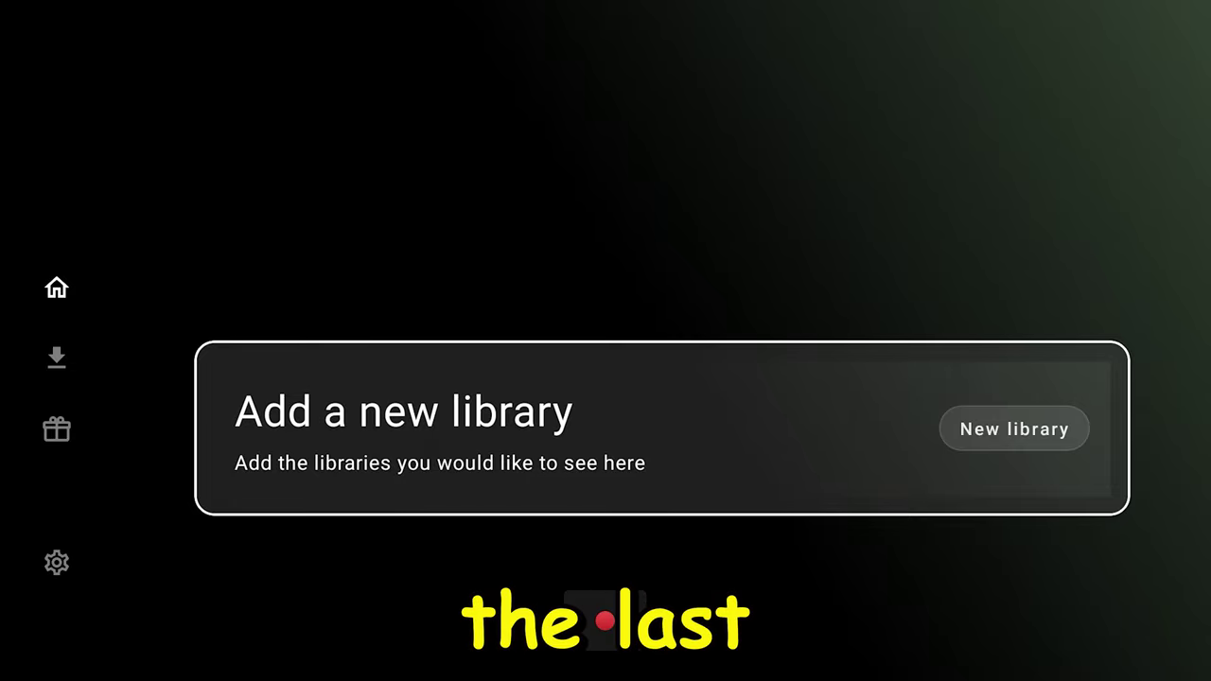
Start a new library and type 'fires' as the start of the library code.
key("Return")
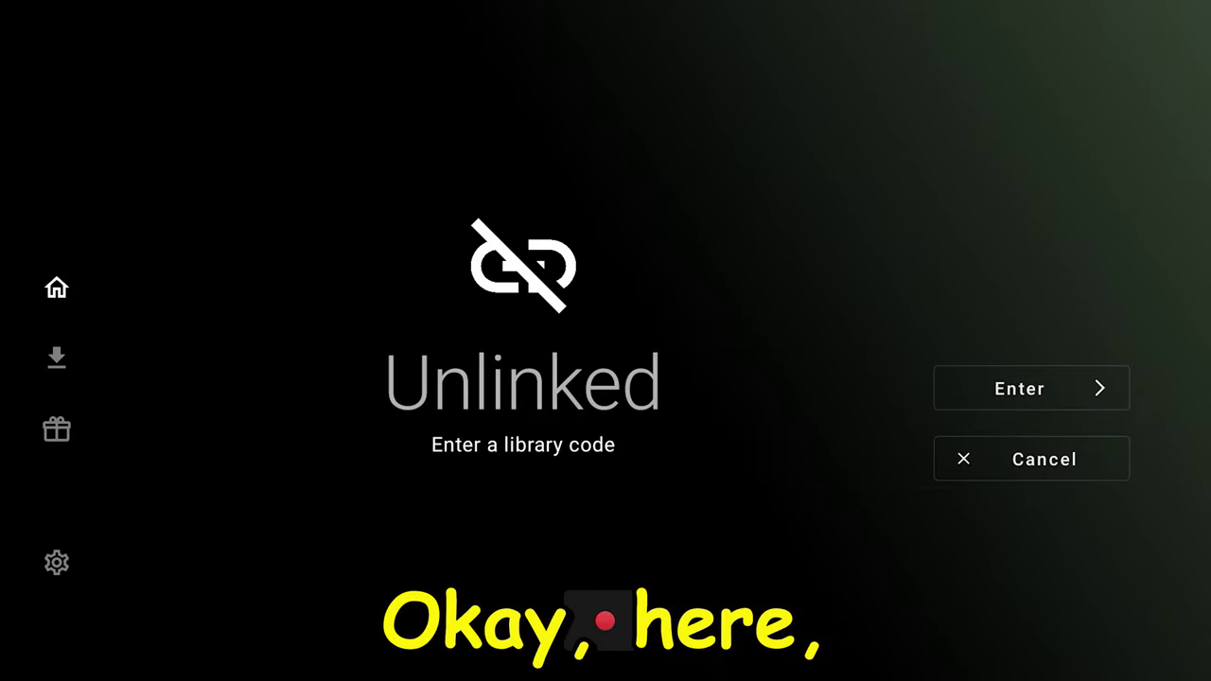
key("Return")
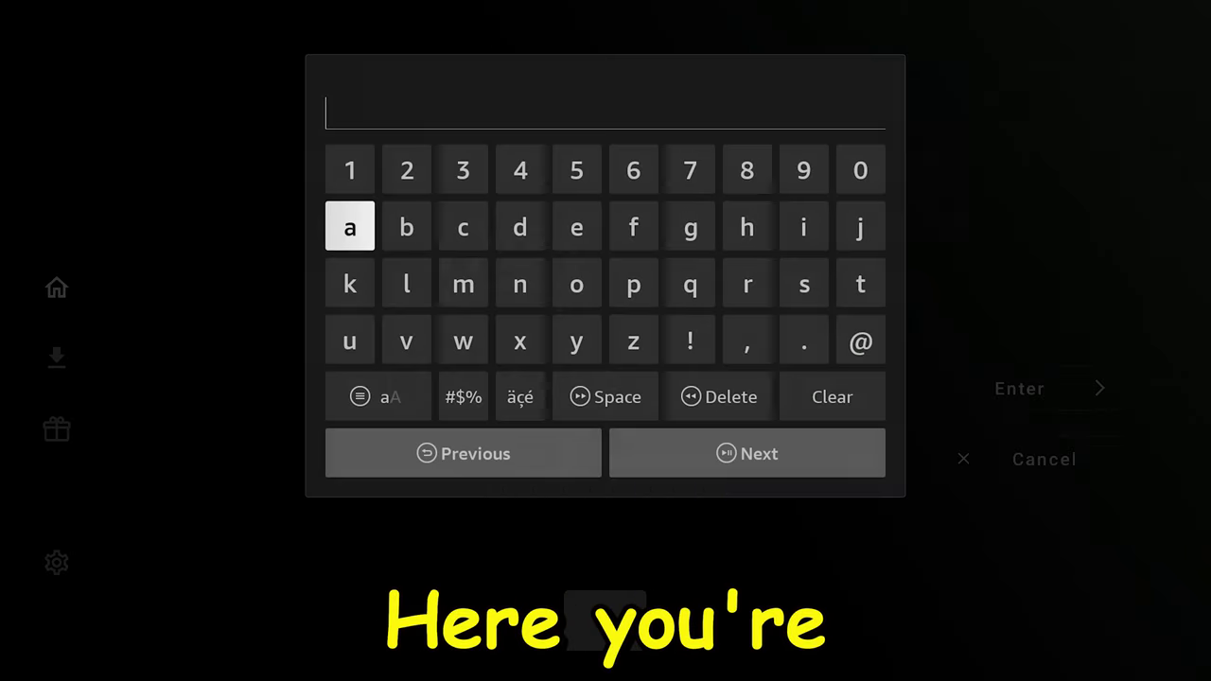
key("Down")
key("Right")
key("Right")
key("Right")
key("Right")
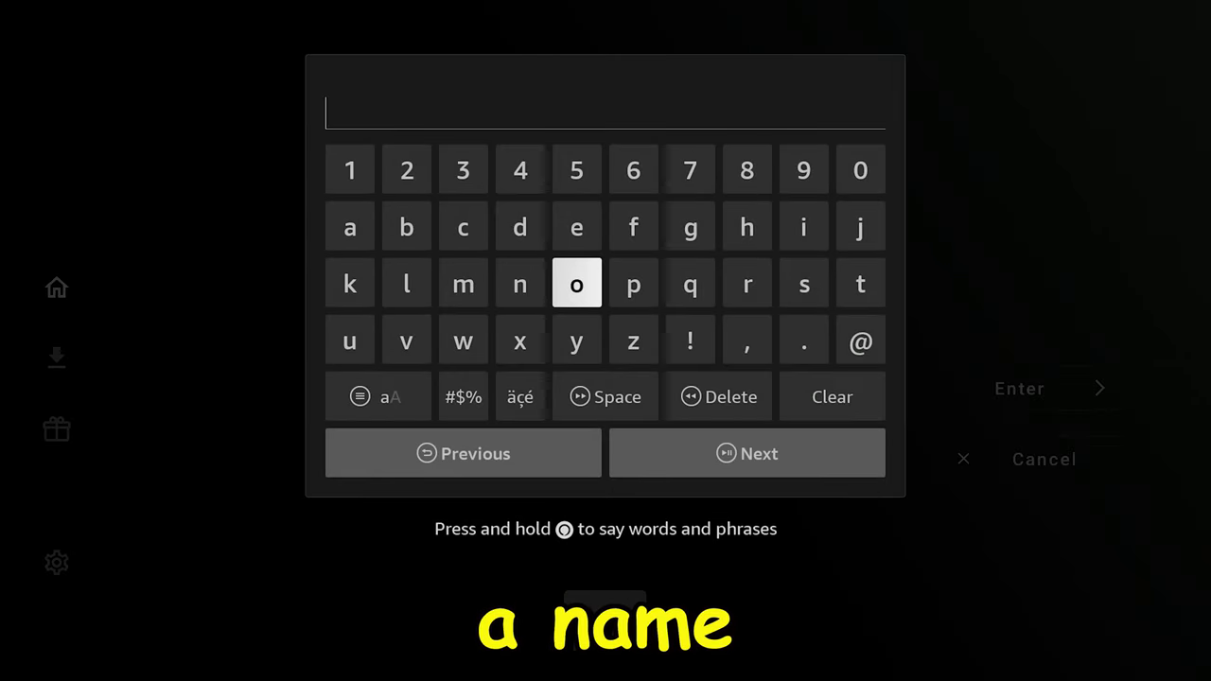
key("Up")
key("Return")
key("Right")
key("Right")
key("Right")
key("Return")
key("Left")
key("Left")
key("Left")
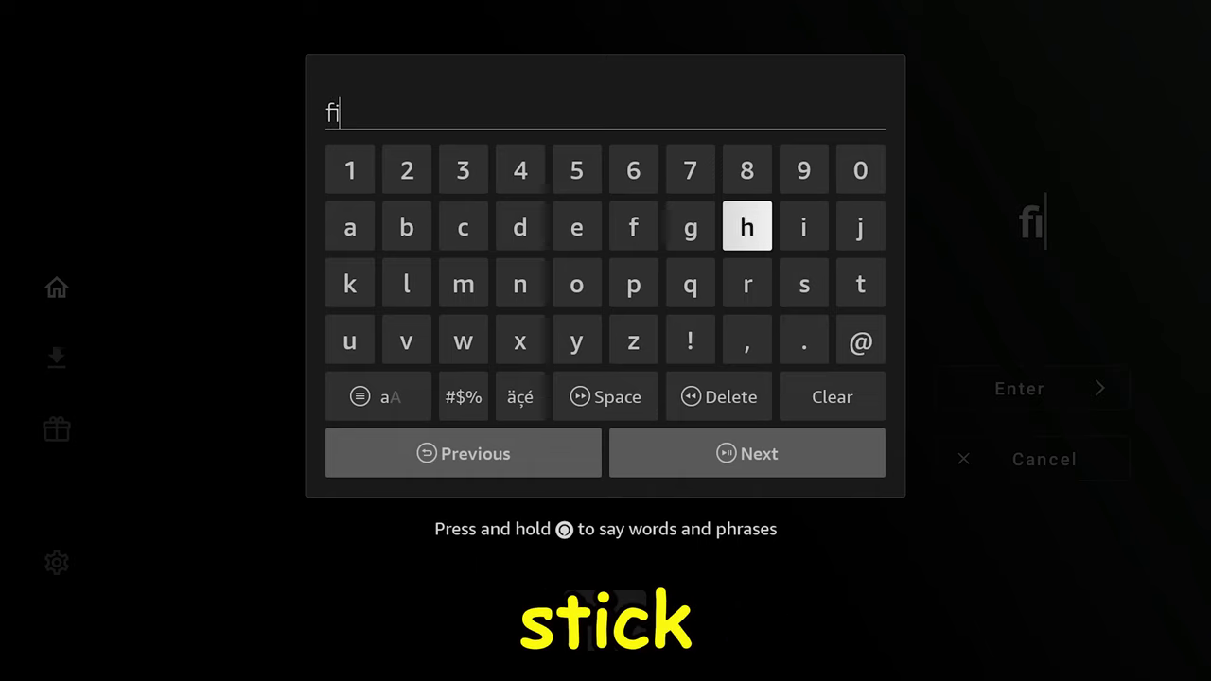
key("Left")
key("Left")
key("Down")
key("Down")
key("Right")
key("Right")
key("Right")
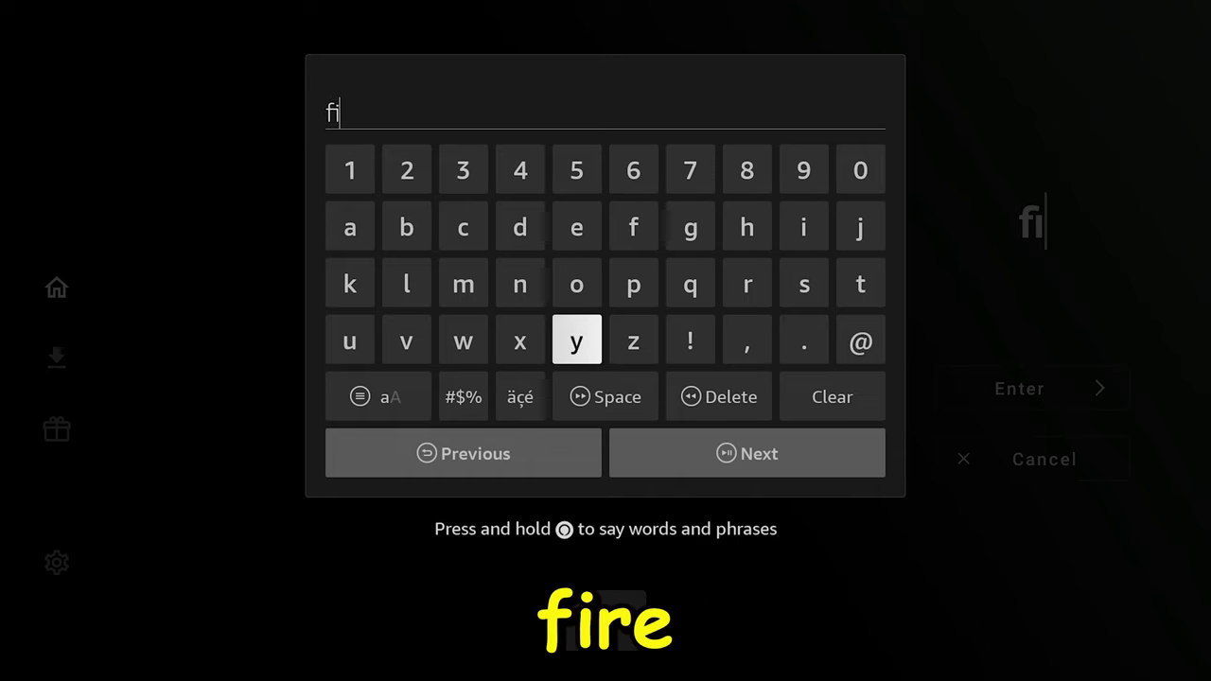
key("Up")
key("Return")
key("Left")
key("Left")
key("Left")
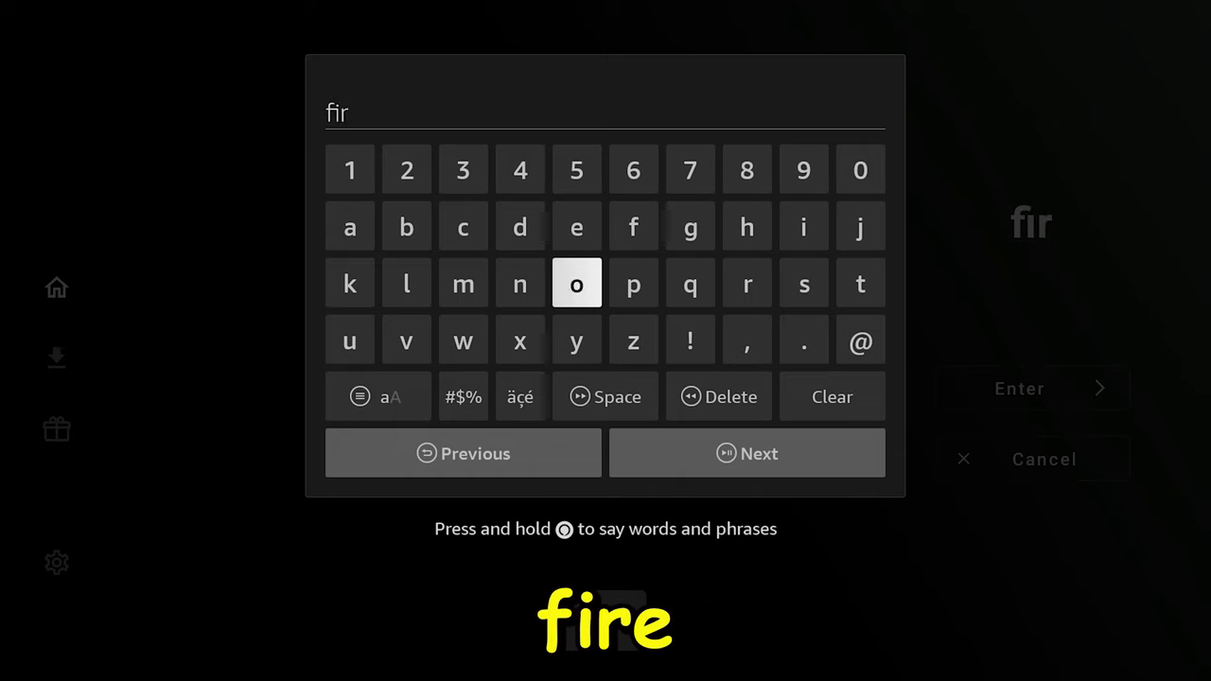
key("Up")
key("Down")
key("Down")
key("Left")
key("Up")
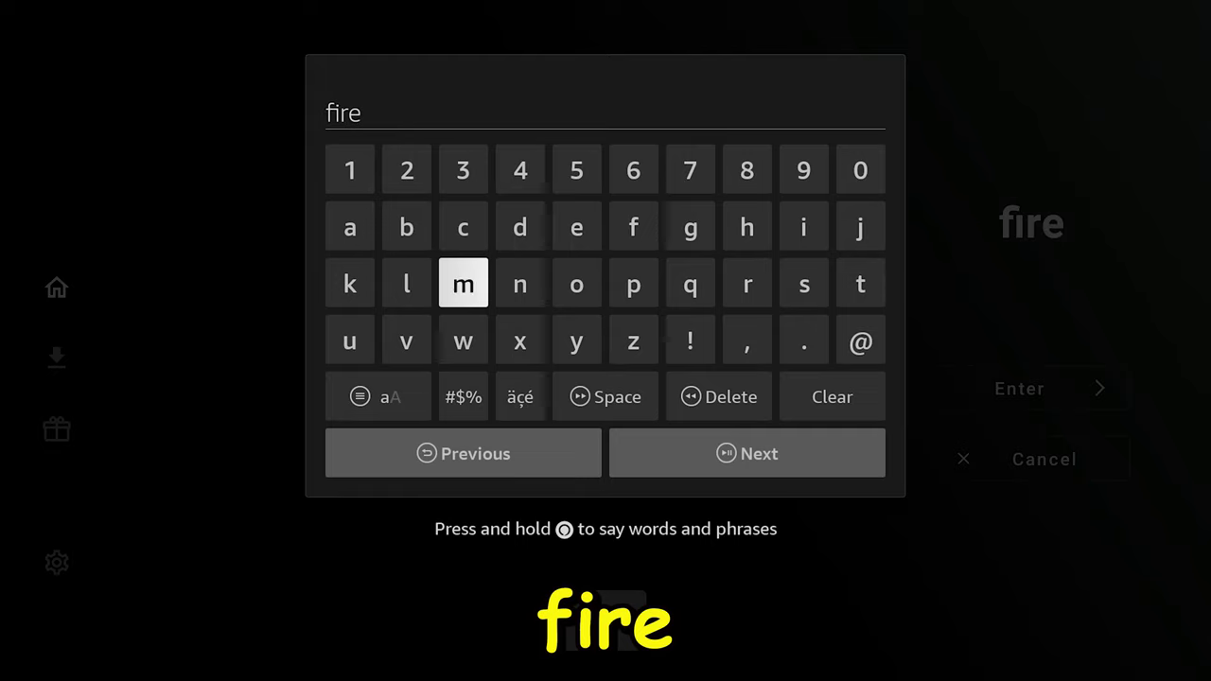
key("Up")
key("Right")
key("Right")
Finish the code as 'firestick' and submit it with Next.
key("Right")
key("Right")
key("Right")
key("Right")
key("Left")
key("Down")
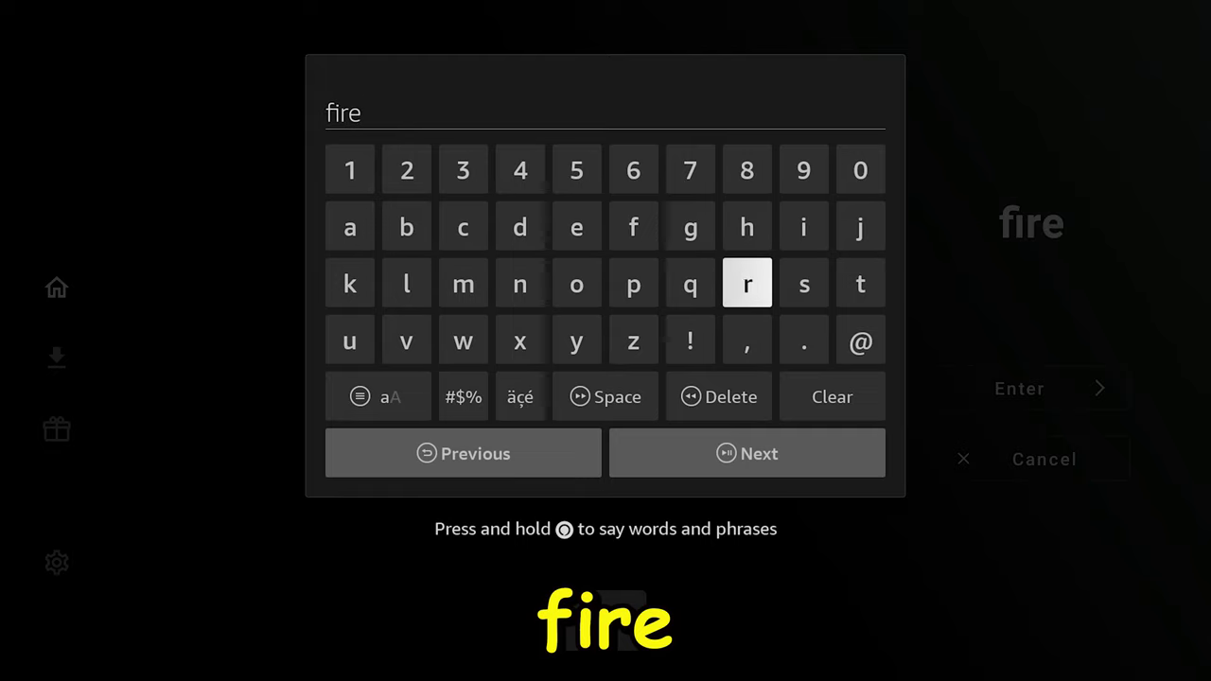
key("Right")
key("Return")
key("Right")
key("Return")
key("Up")
key("Left")
key("Return")
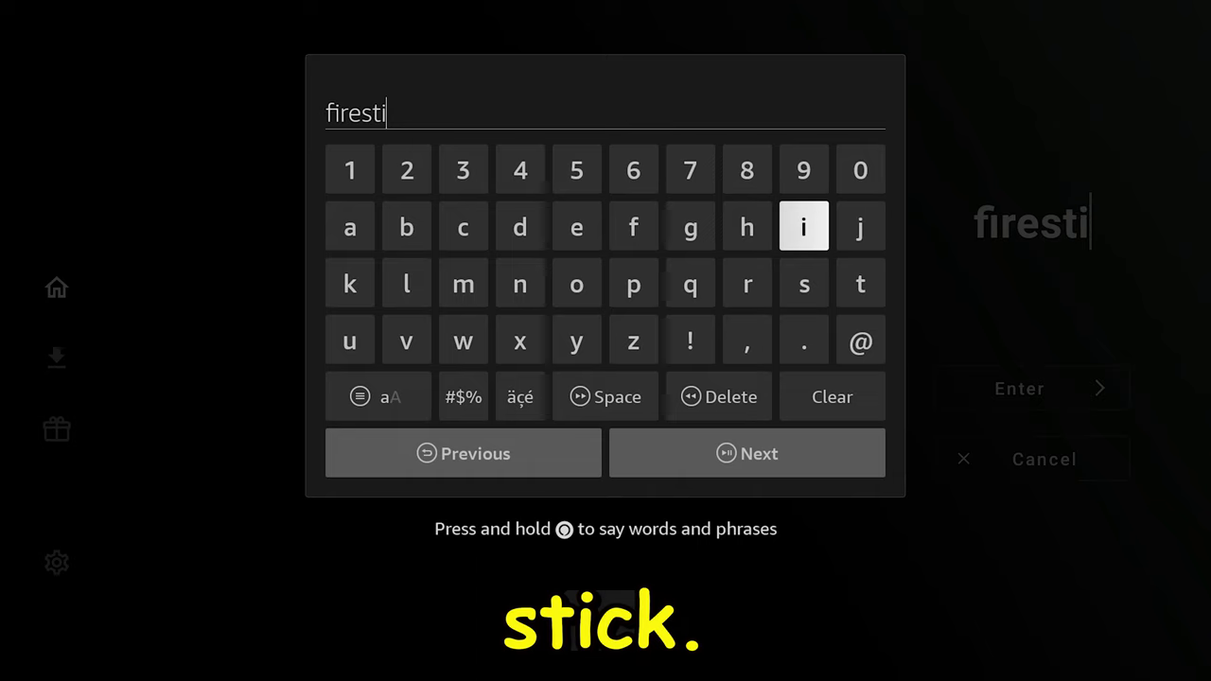
key("Left")
key("Left")
key("Left")
key("Return")
key("Down")
key("Right")
key("Right")
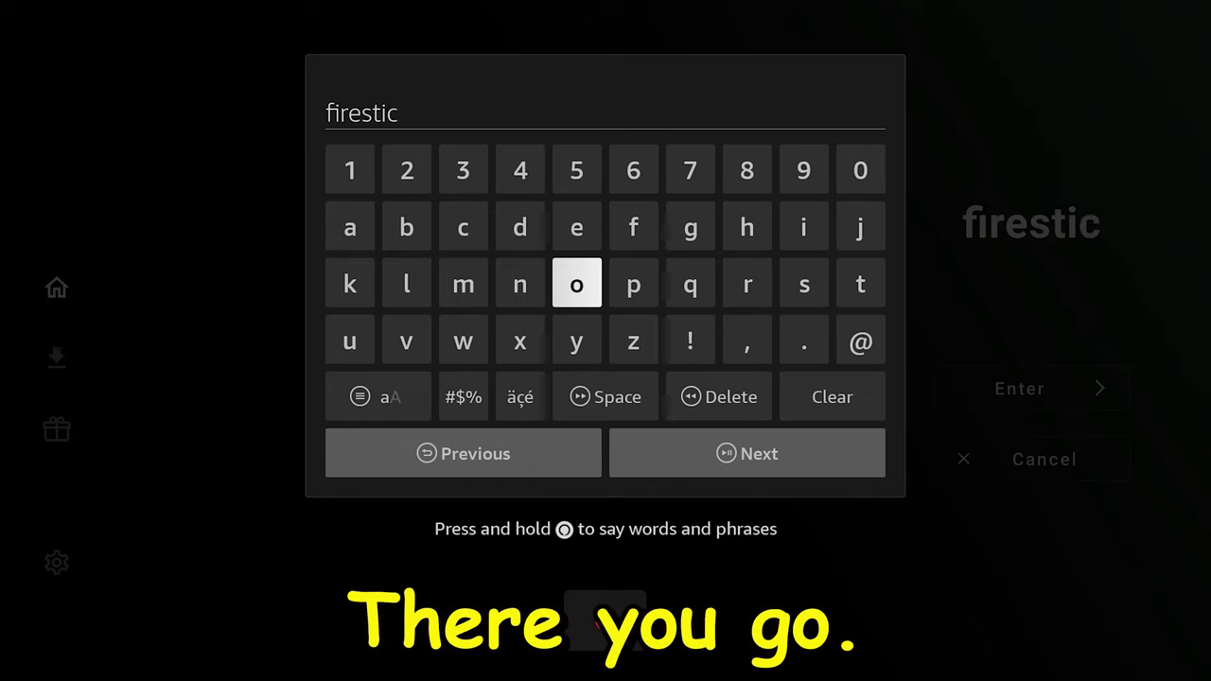
key("Left")
key("Left")
key("Left")
key("Return")
key("Left")
key("Left")
key("Down")
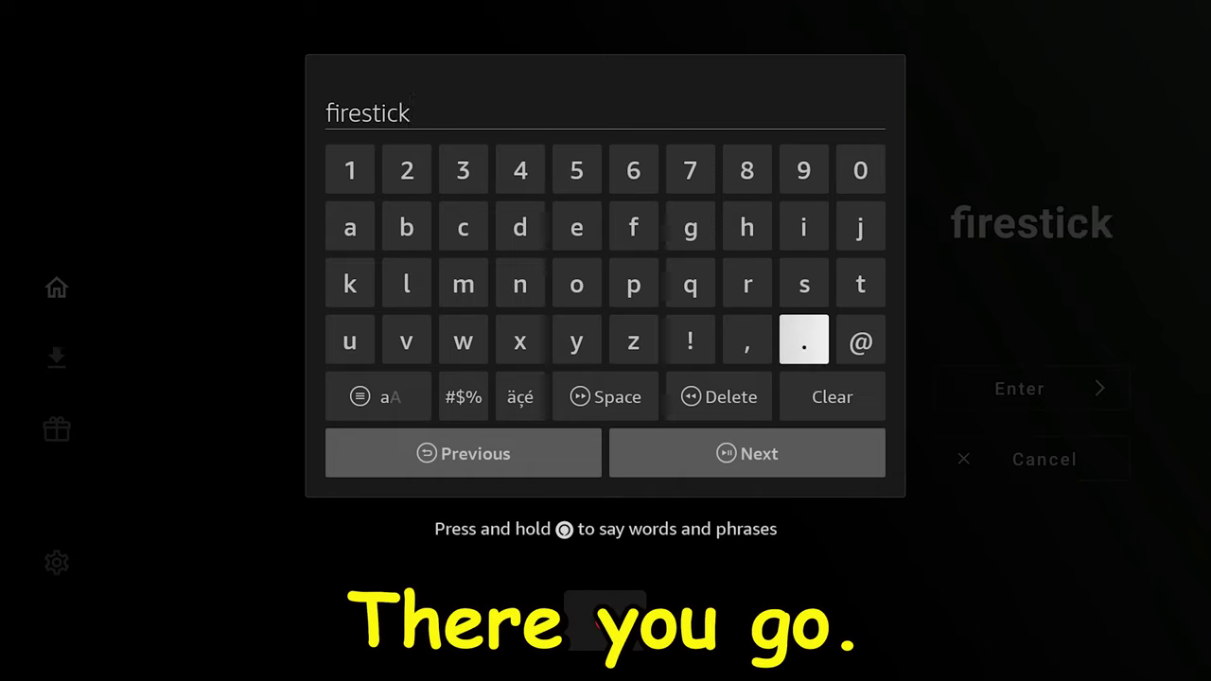
key("Down")
key("Down")
key("Return")
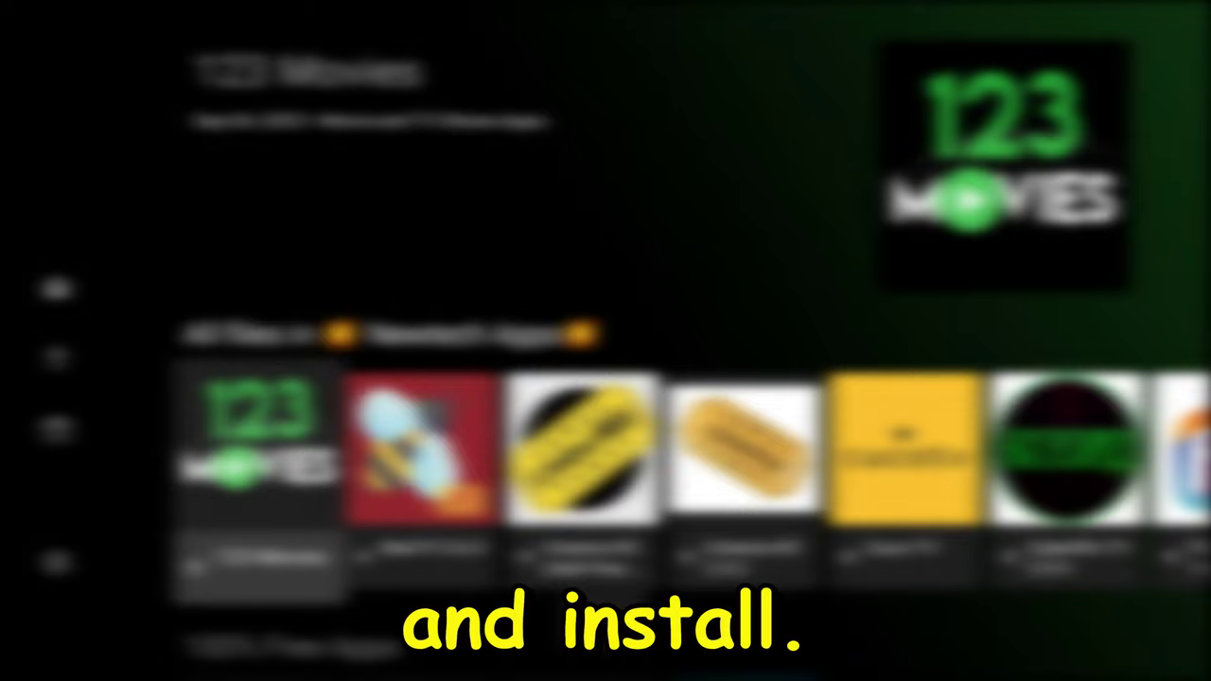
key("Right")
key("Right")
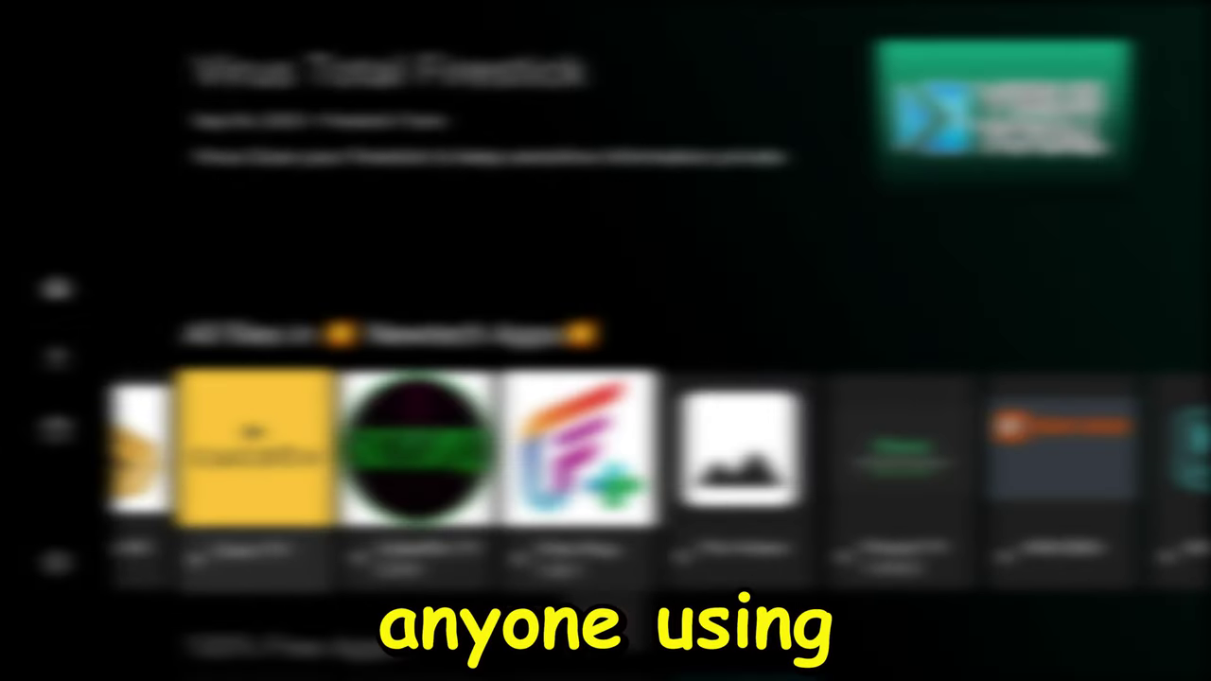
key("Escape")
key("Right")
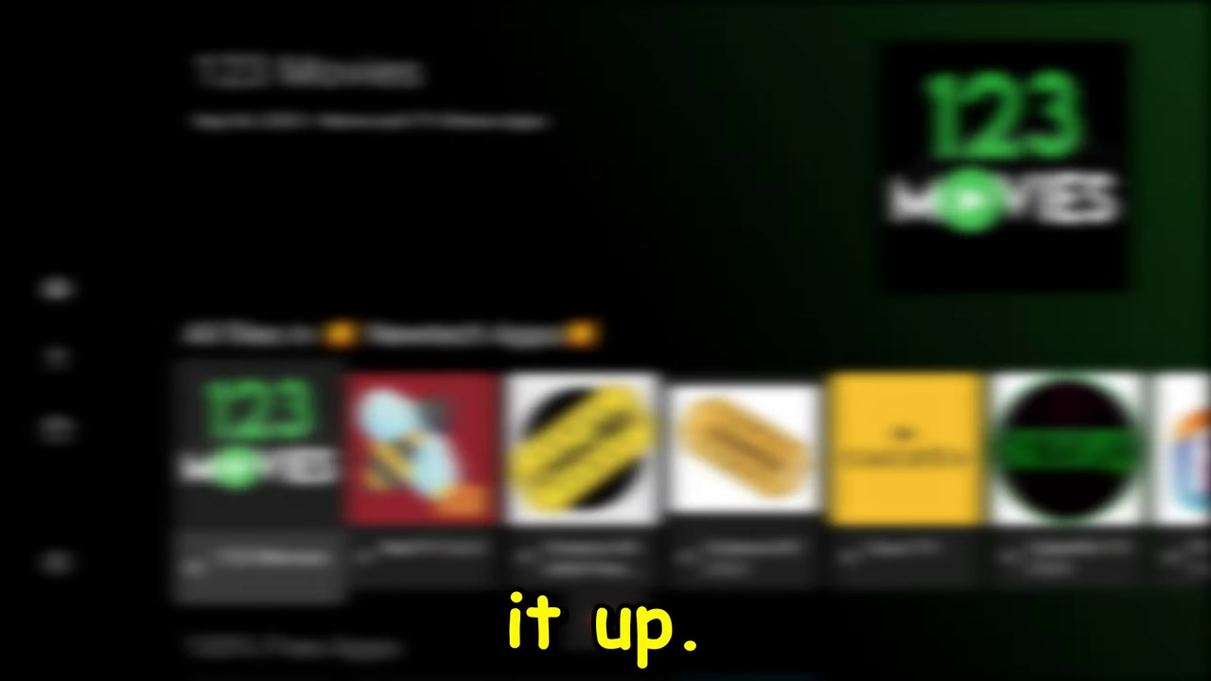
Browse along the Newtech Apps library's app tiles toward Xumo TV.
key("Right")
key("Right")
key("Right")
key("Left")
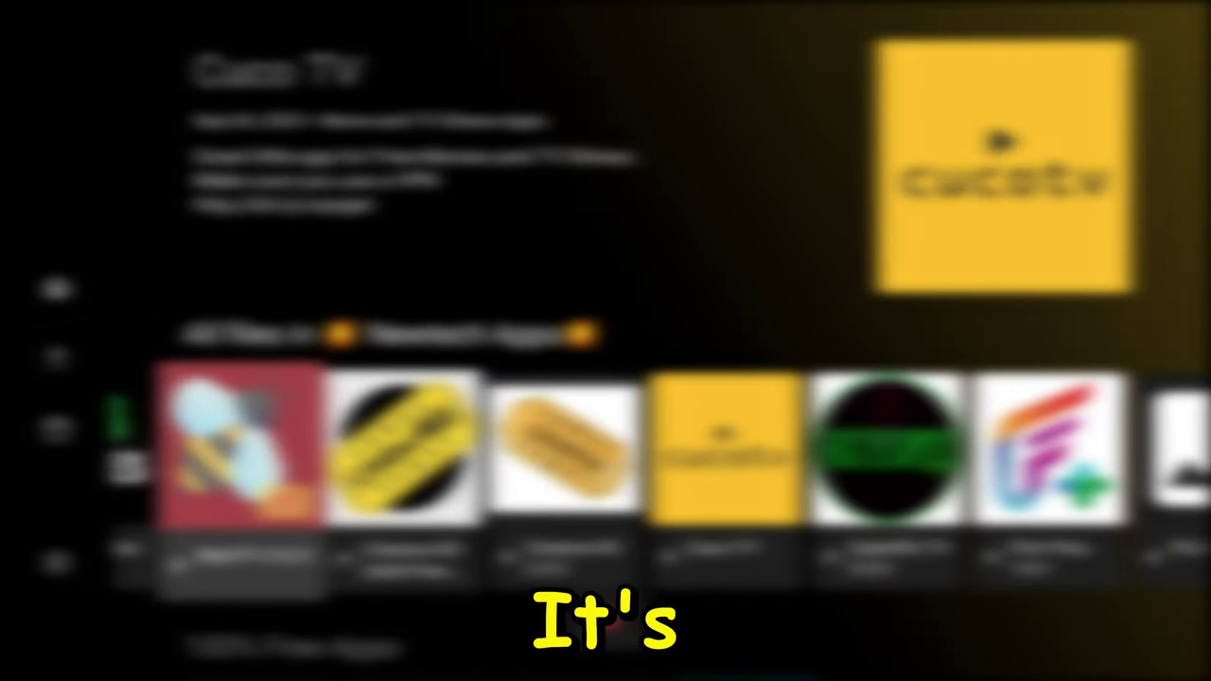